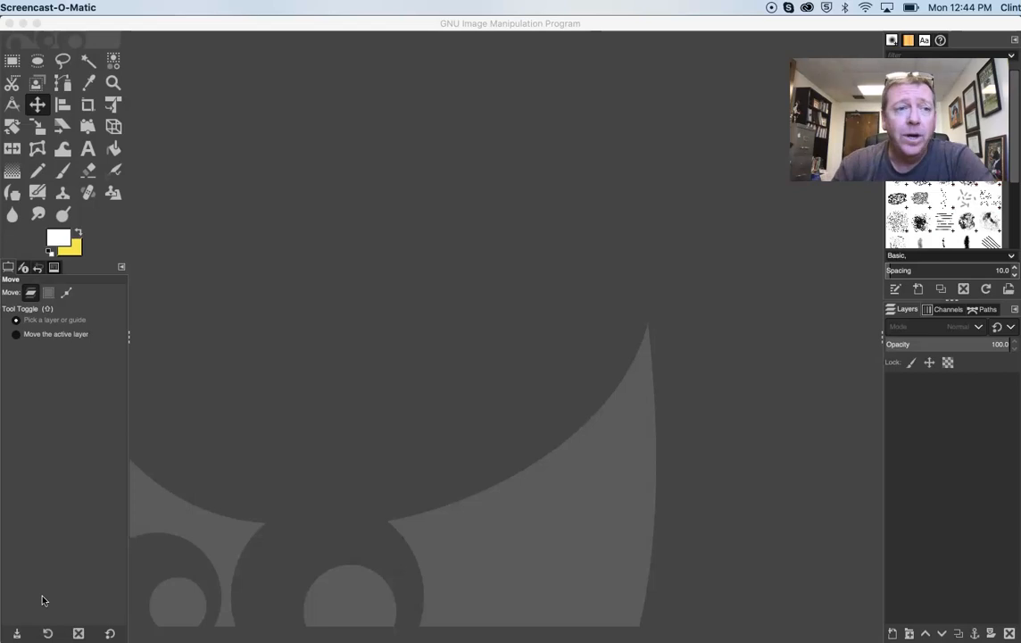
- Create a new RGB image 600 px wide and 150 px high
{"action": "left_click", "coordinate": [108, 21]}
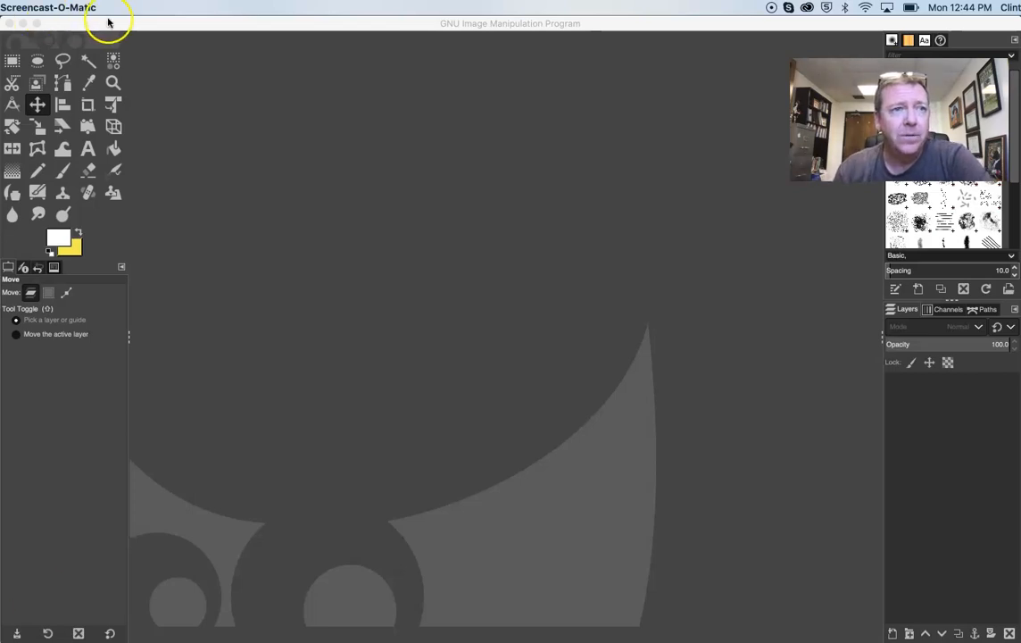
{"action": "left_click", "coordinate": [71, 9]}
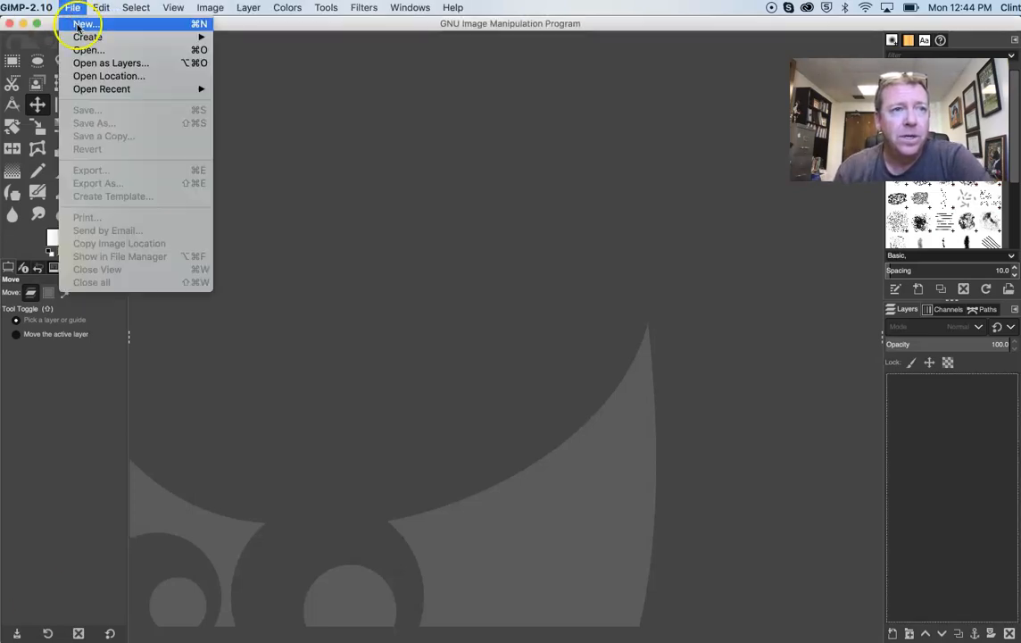
{"action": "left_click", "coordinate": [77, 25]}
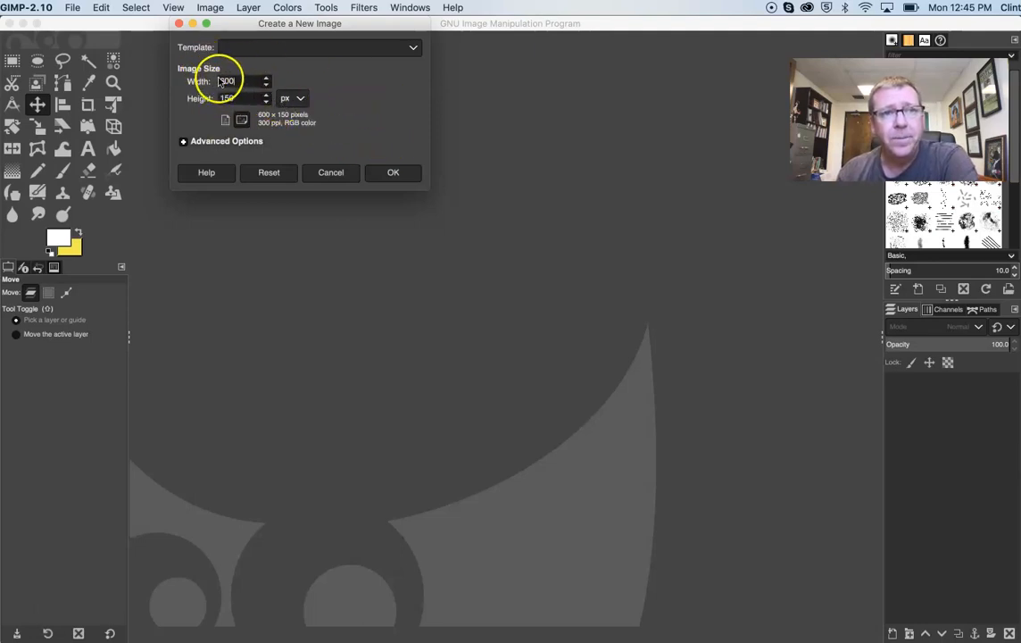
{"action": "left_click", "coordinate": [395, 172]}
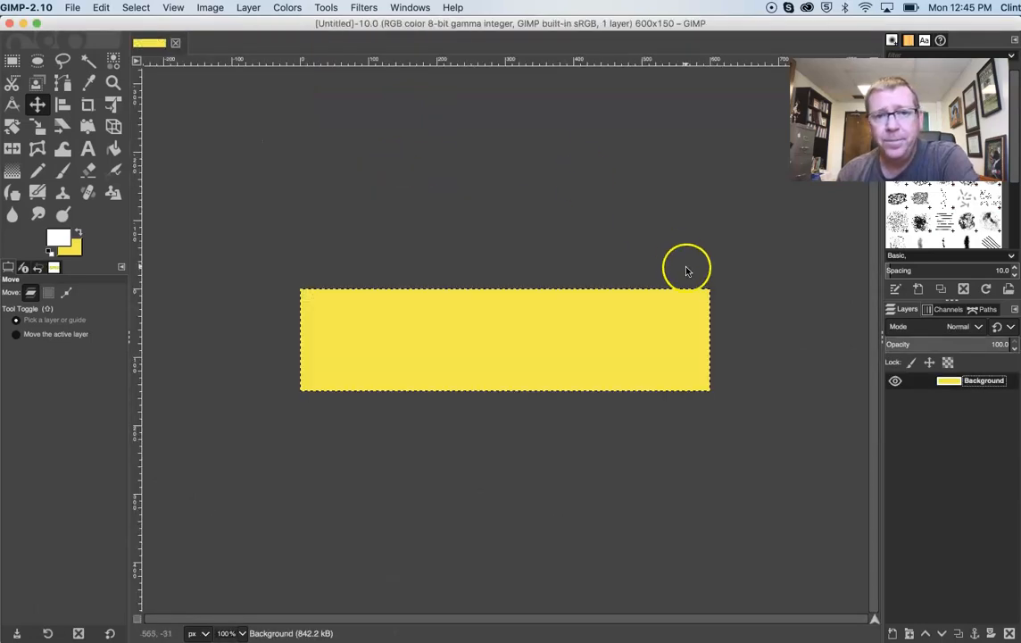
{"action": "left_click", "coordinate": [561, 476]}
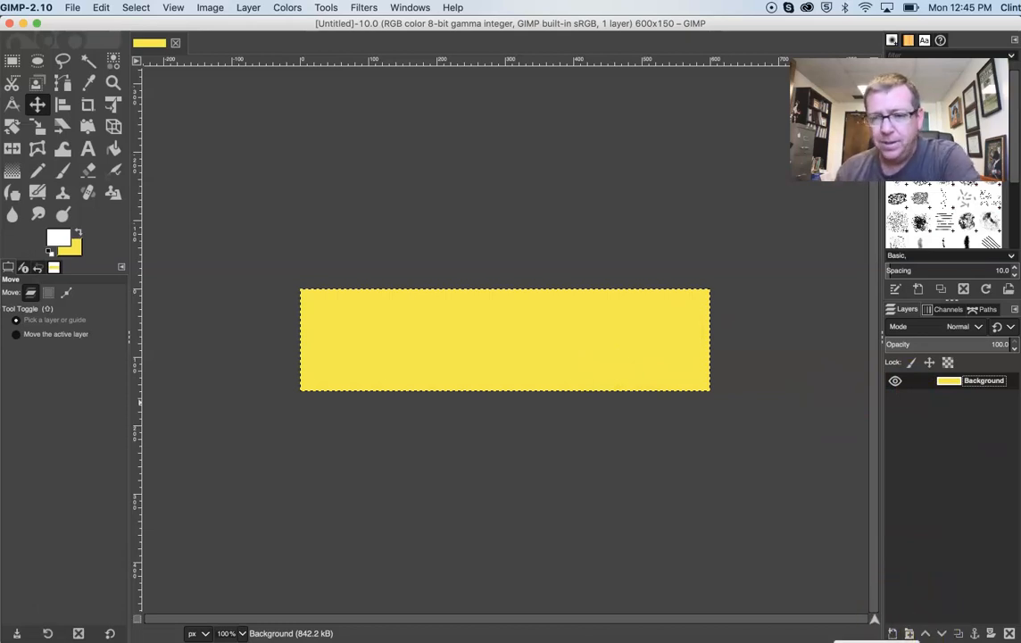
- Add three new transparent layers of 600 × 150 px above the Background layer, keeping the default names and settings
{"action": "left_click_drag", "start_coordinate": [892, 641], "coordinate": [840, 622]}
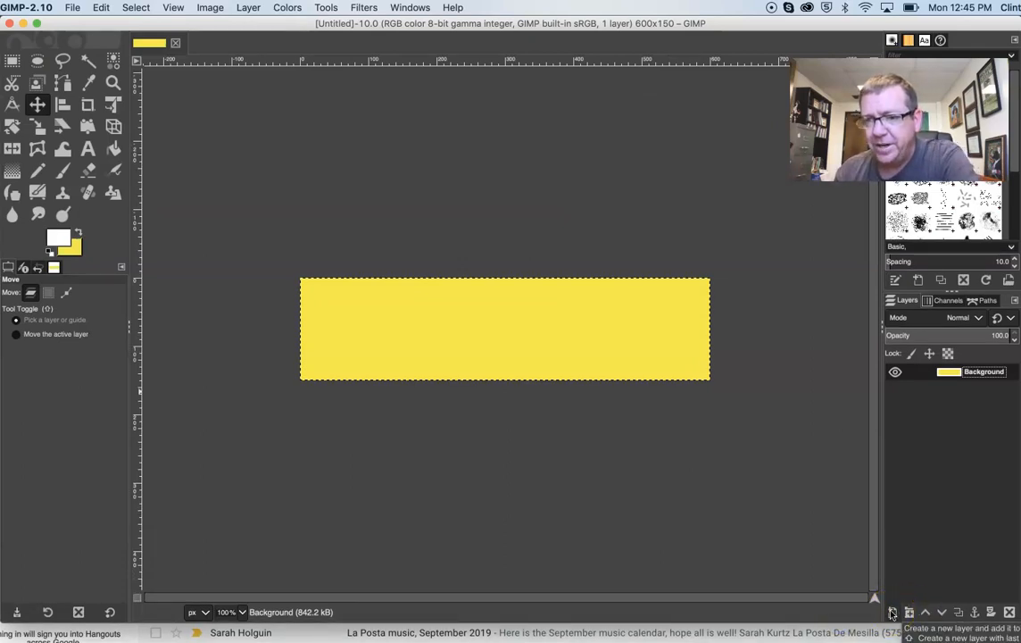
{"action": "left_click", "coordinate": [892, 613]}
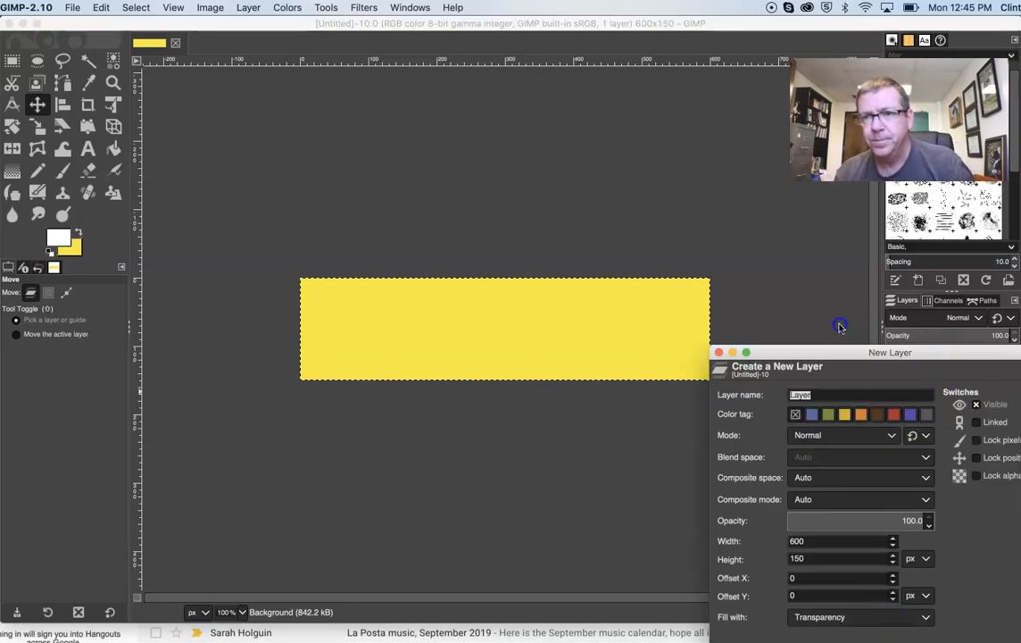
{"action": "left_click_drag", "start_coordinate": [834, 352], "coordinate": [656, 245]}
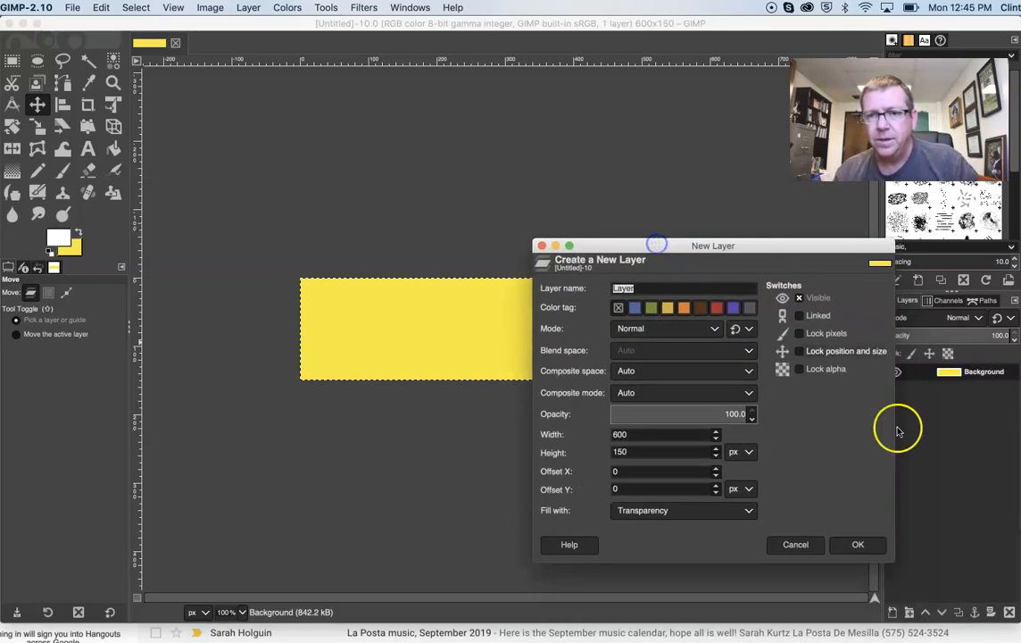
{"action": "left_click", "coordinate": [859, 545]}
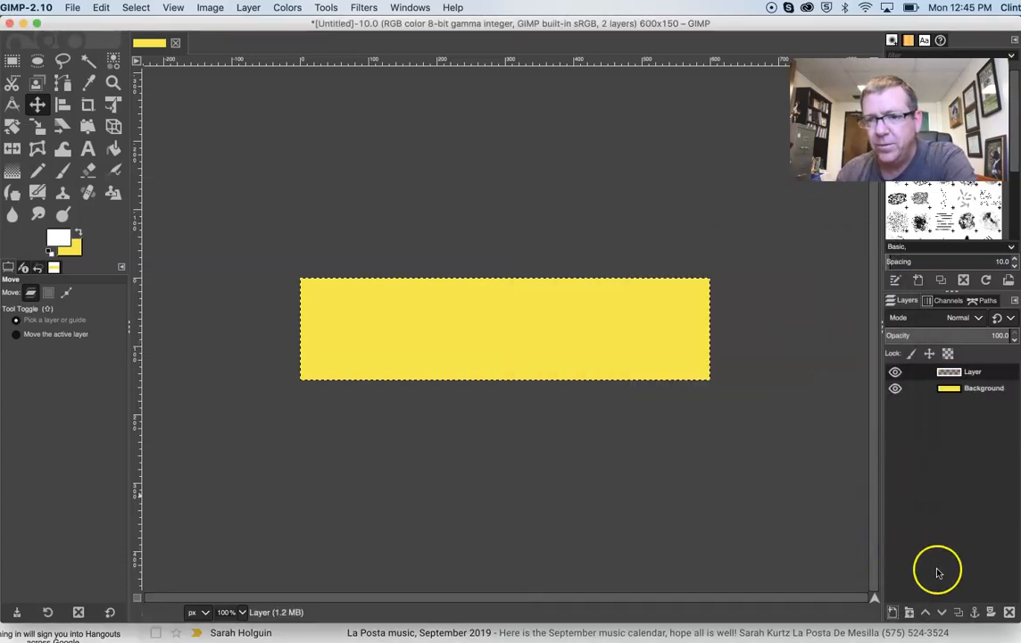
{"action": "left_click", "coordinate": [892, 613]}
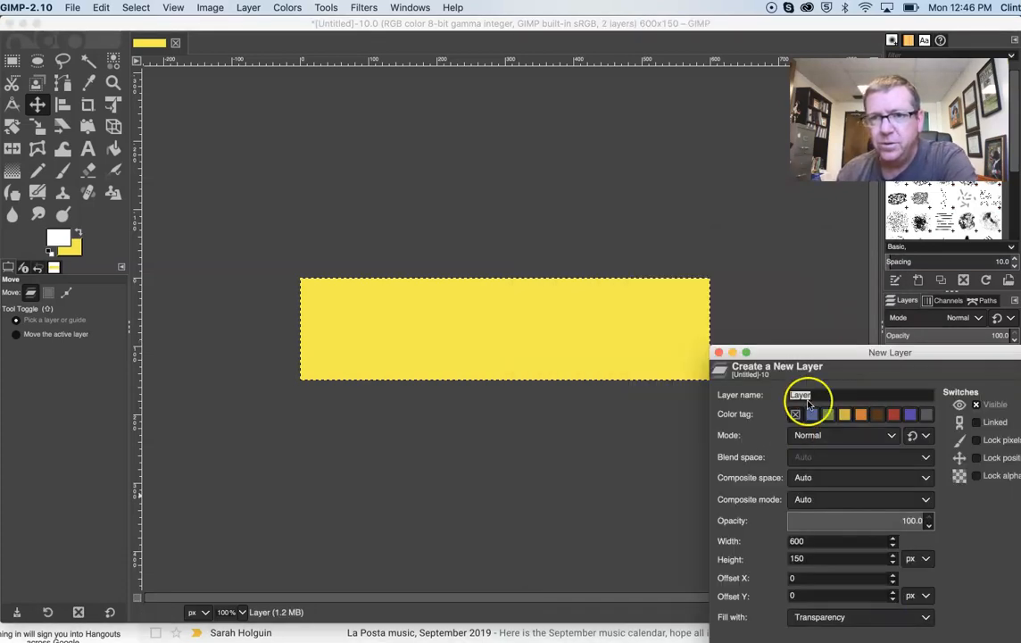
{"action": "left_click_drag", "start_coordinate": [911, 352], "coordinate": [691, 219]}
{"action": "left_click", "coordinate": [817, 527]}
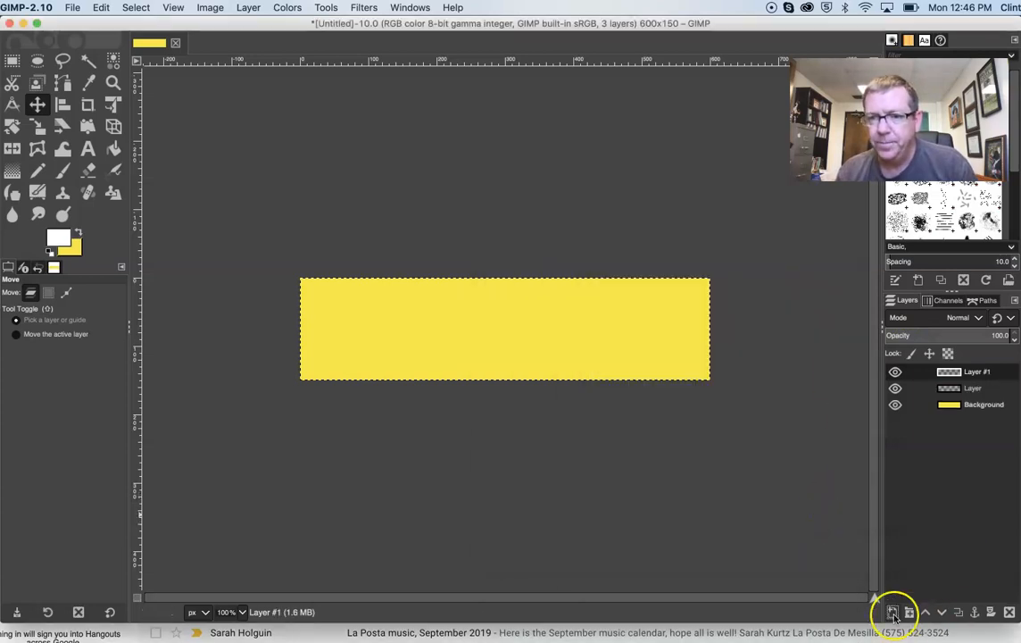
{"action": "left_click", "coordinate": [893, 612]}
{"action": "left_click_drag", "start_coordinate": [902, 352], "coordinate": [746, 248]}
{"action": "left_click", "coordinate": [880, 552]}
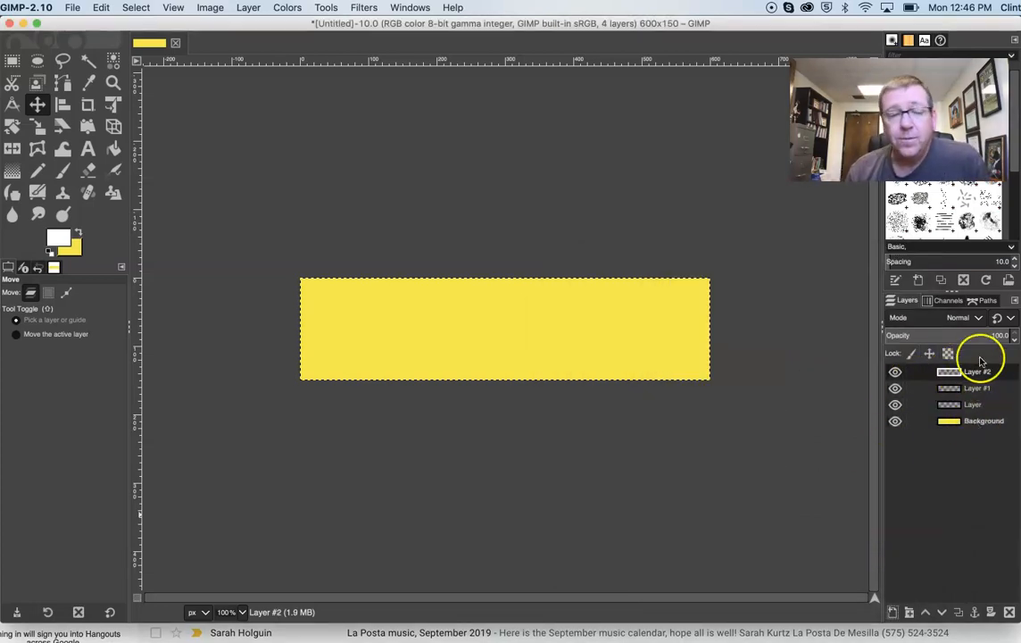
- Delete the yellow Background layer from the image
{"action": "double_click", "coordinate": [974, 423]}
{"action": "left_click", "coordinate": [948, 422]}
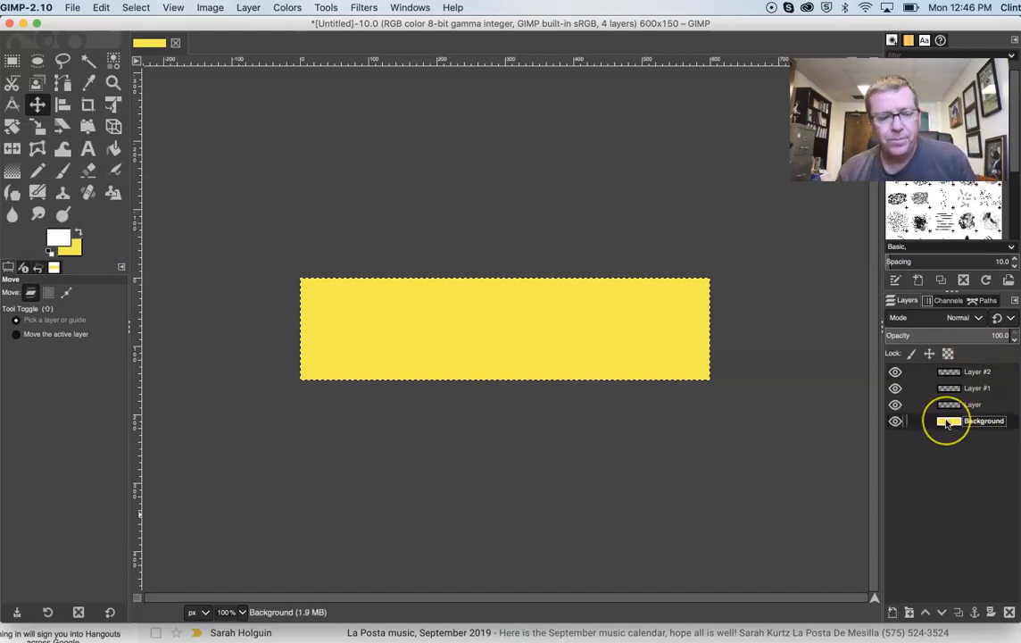
{"action": "right_click", "coordinate": [947, 423]}
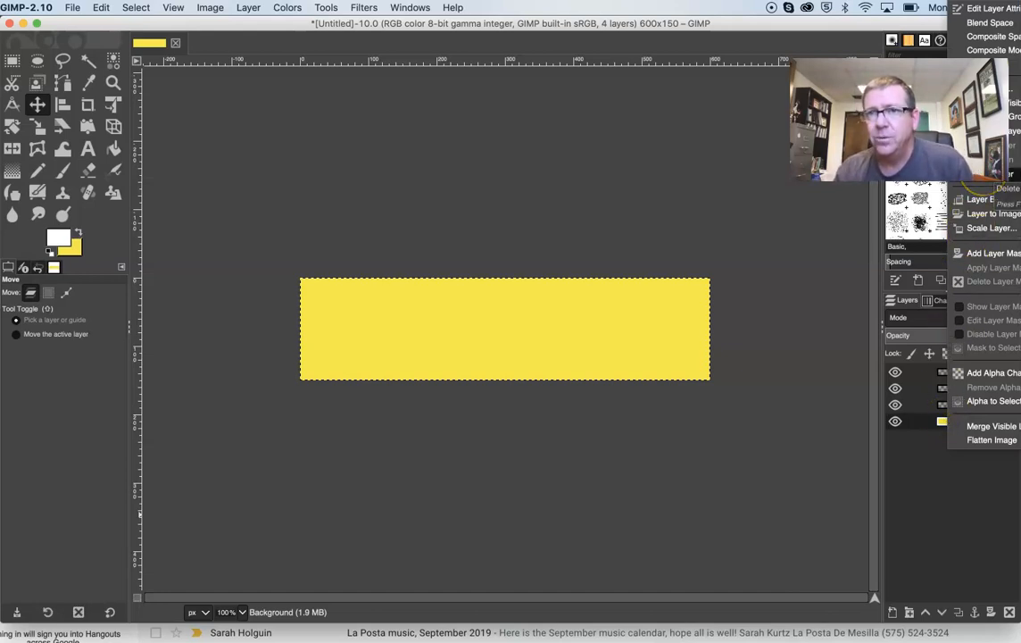
{"action": "left_click", "coordinate": [991, 175]}
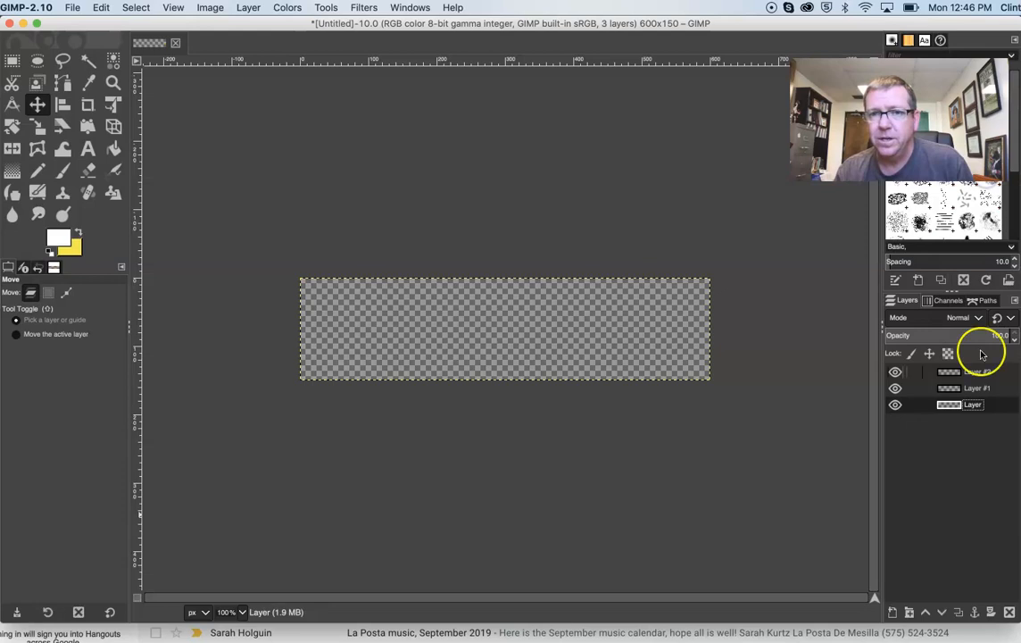
{"action": "double_click", "coordinate": [978, 403]}
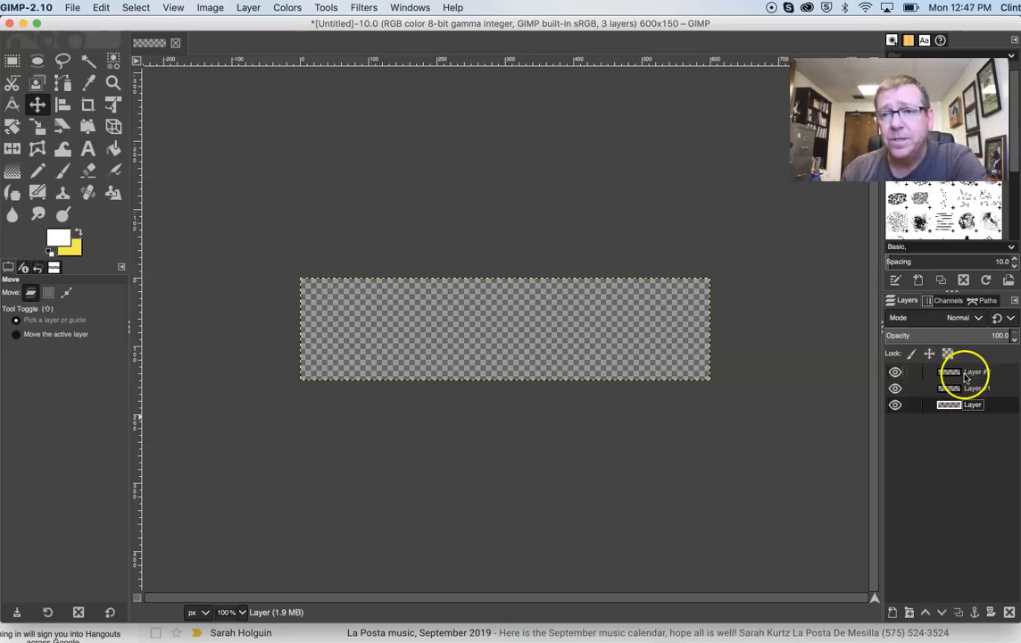
{"action": "left_click", "coordinate": [949, 373]}
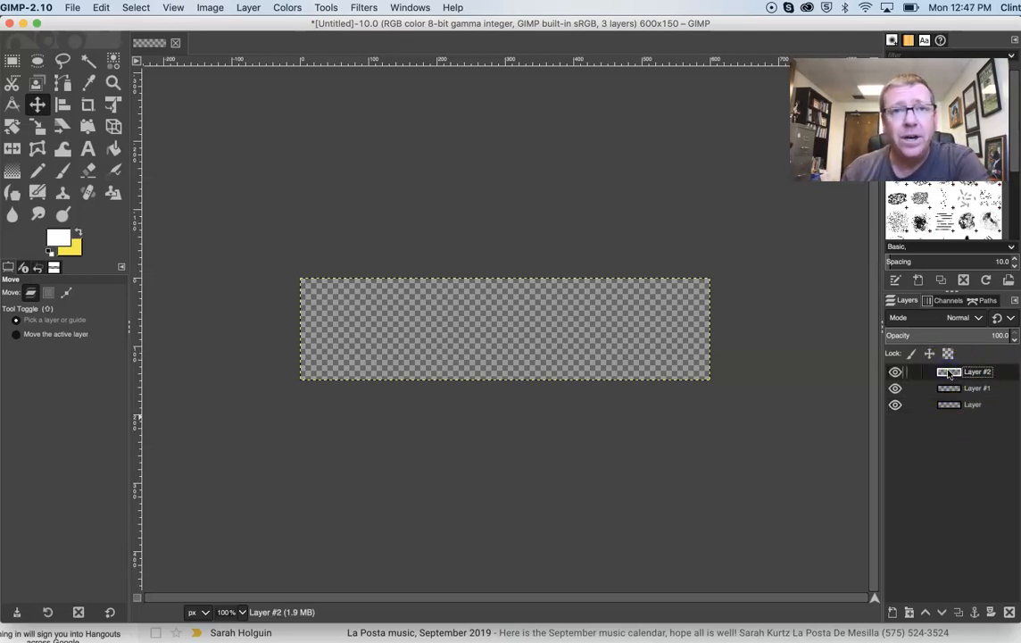
{"action": "left_click", "coordinate": [950, 389]}
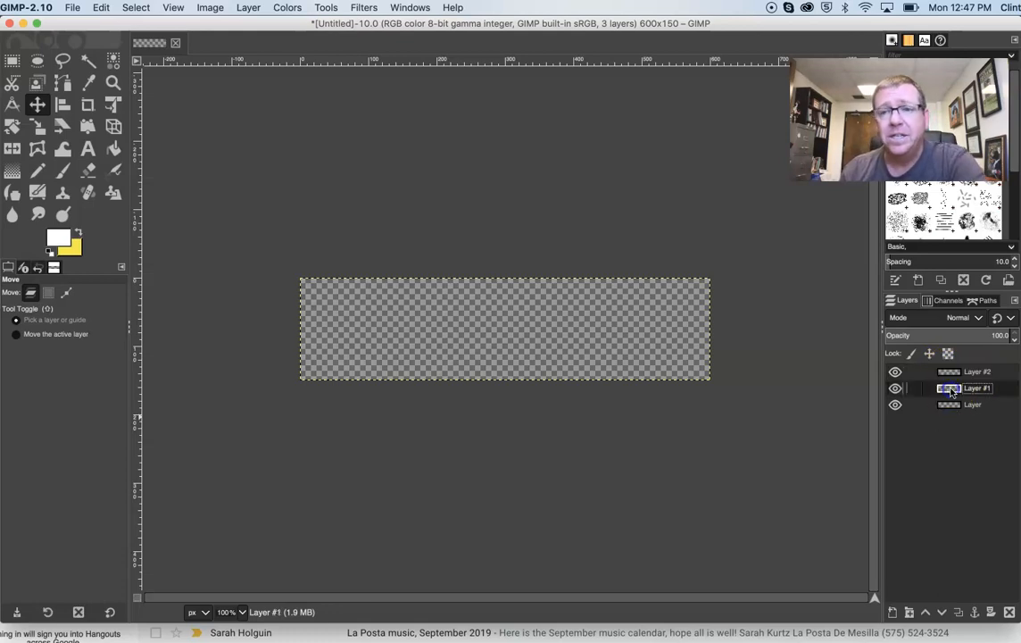
{"action": "left_click", "coordinate": [951, 408]}
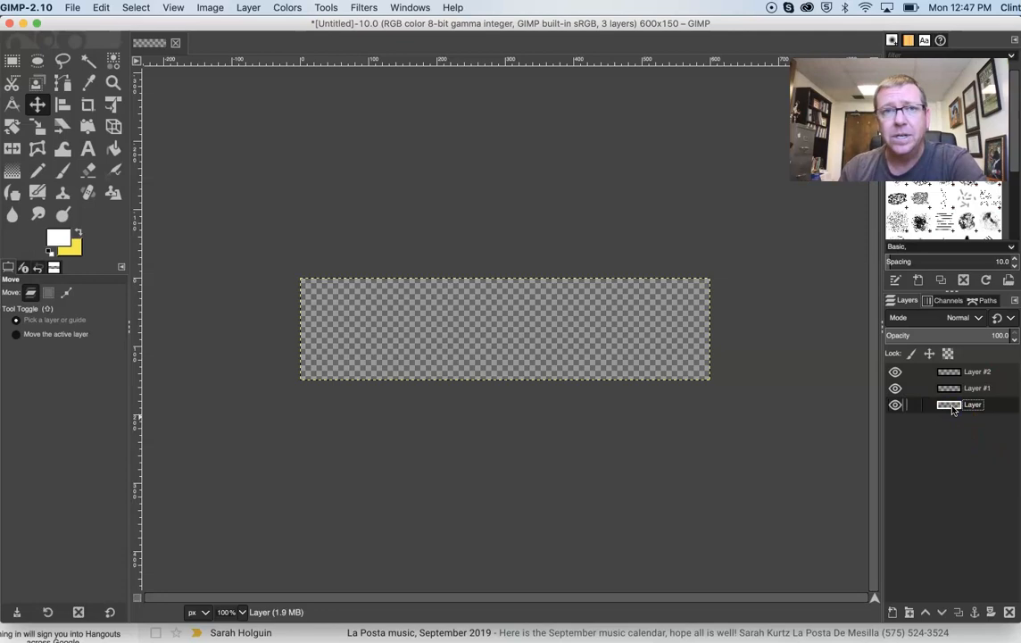
- Set the background color to red (f6031c) and fill the top layer, Layer #2, with it
{"action": "left_click", "coordinate": [953, 372]}
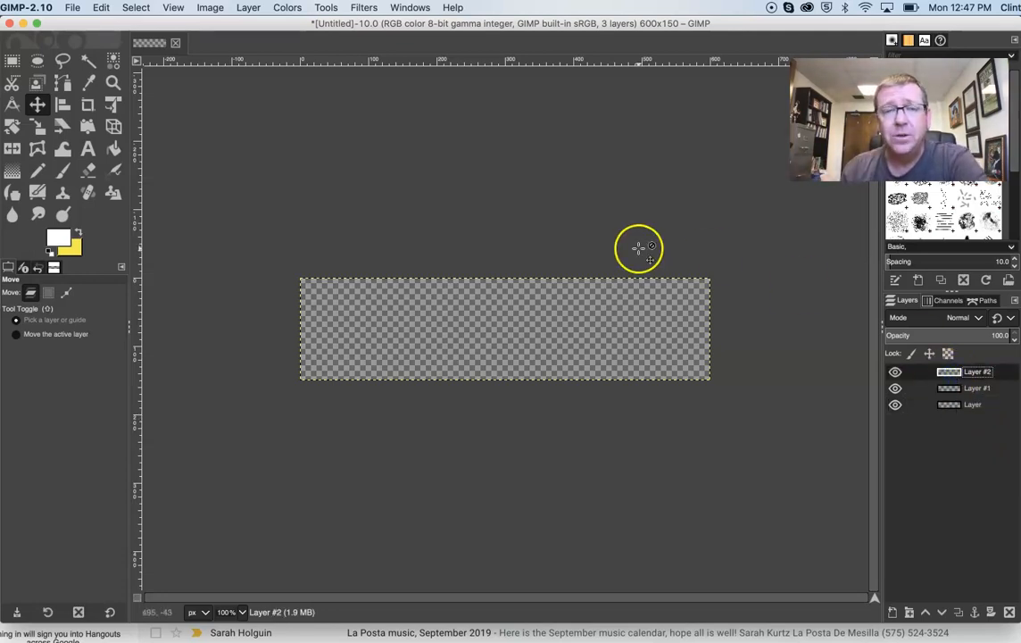
{"action": "left_click", "coordinate": [952, 373]}
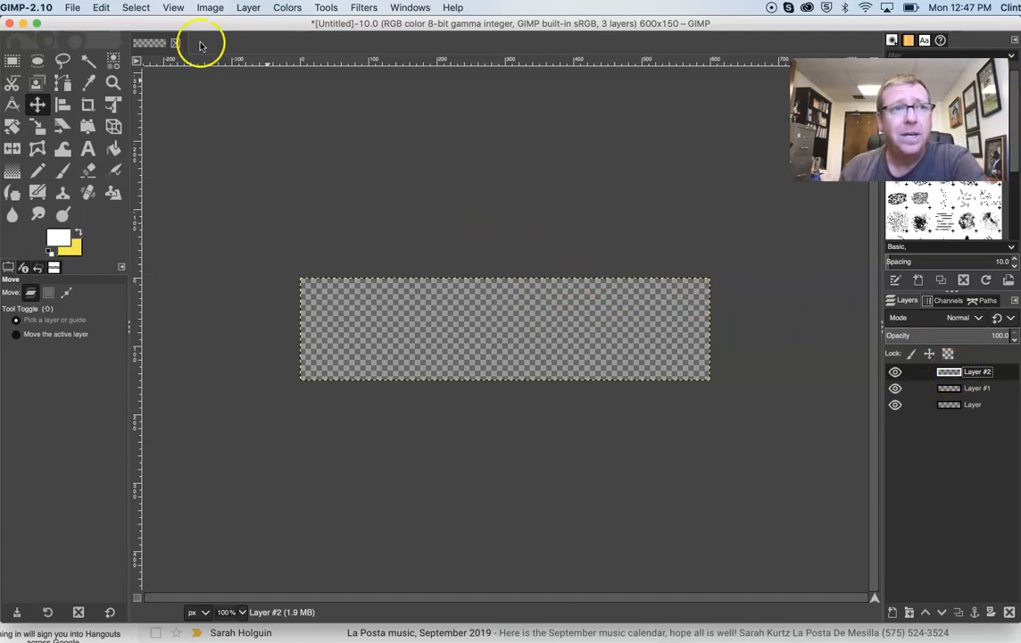
{"action": "left_click", "coordinate": [75, 250]}
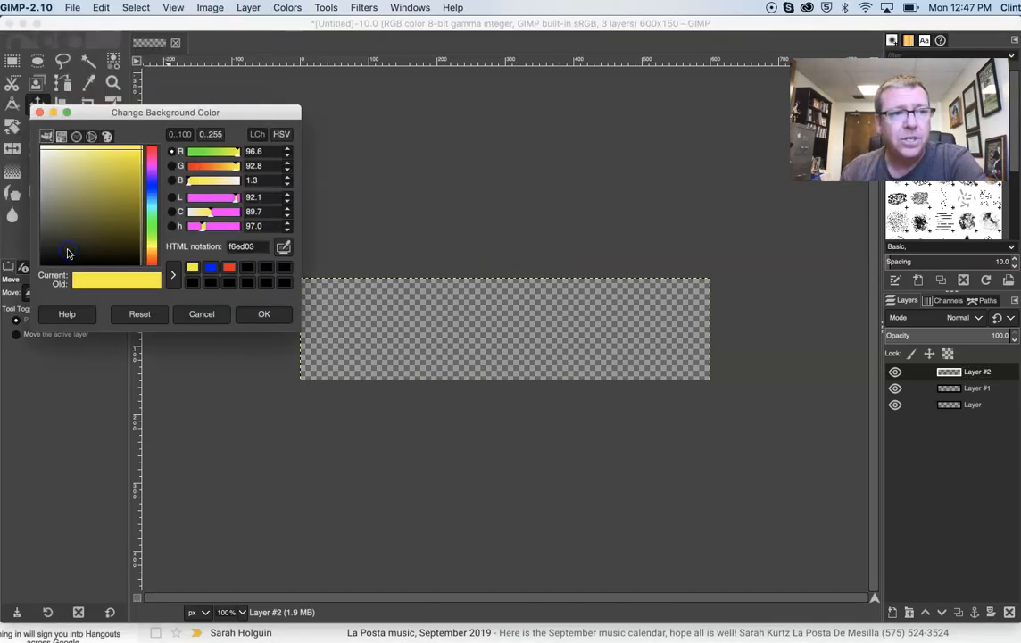
{"action": "left_click", "coordinate": [229, 268]}
{"action": "left_click", "coordinate": [156, 151]}
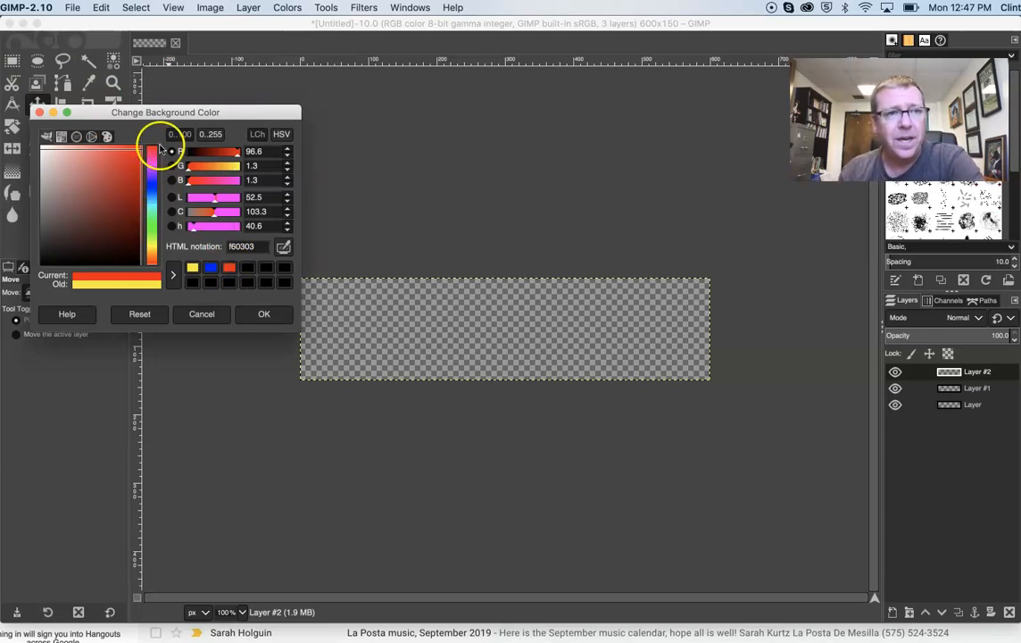
{"action": "left_click", "coordinate": [154, 148]}
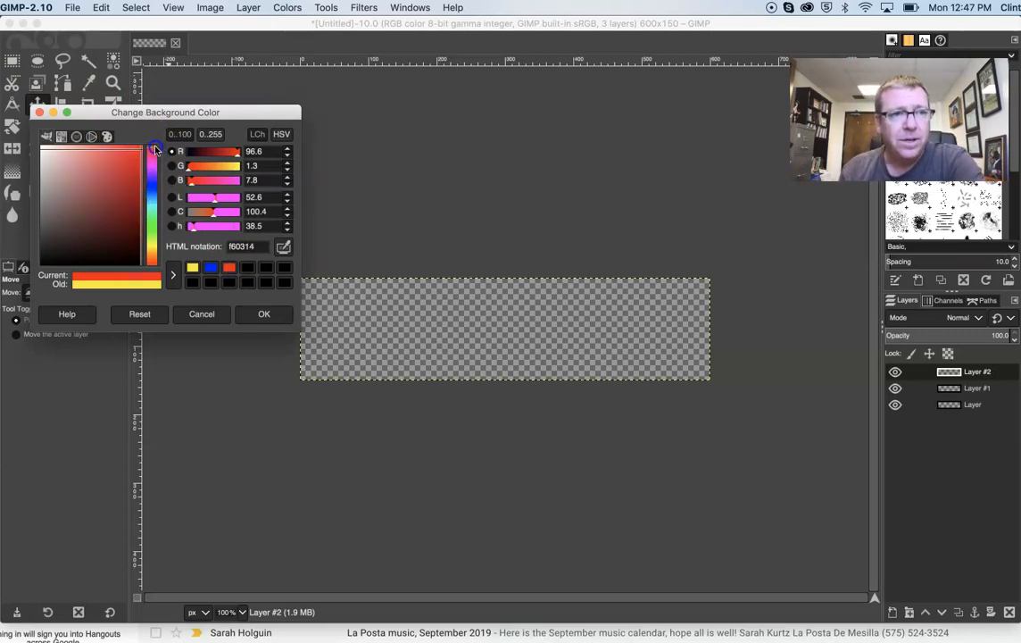
{"action": "left_click", "coordinate": [153, 150]}
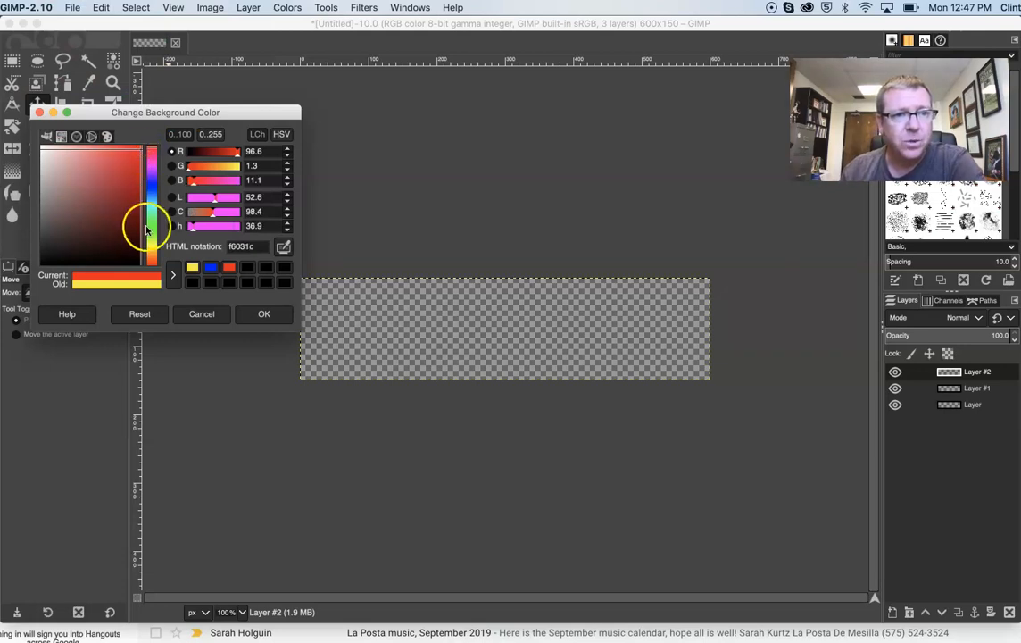
{"action": "left_click", "coordinate": [265, 313]}
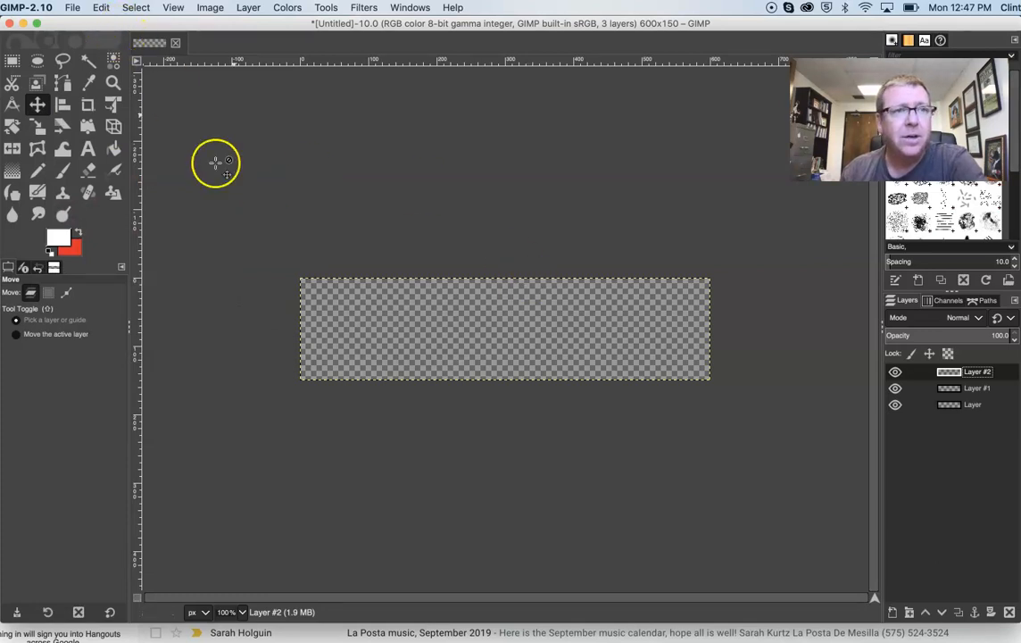
{"action": "left_click", "coordinate": [101, 8]}
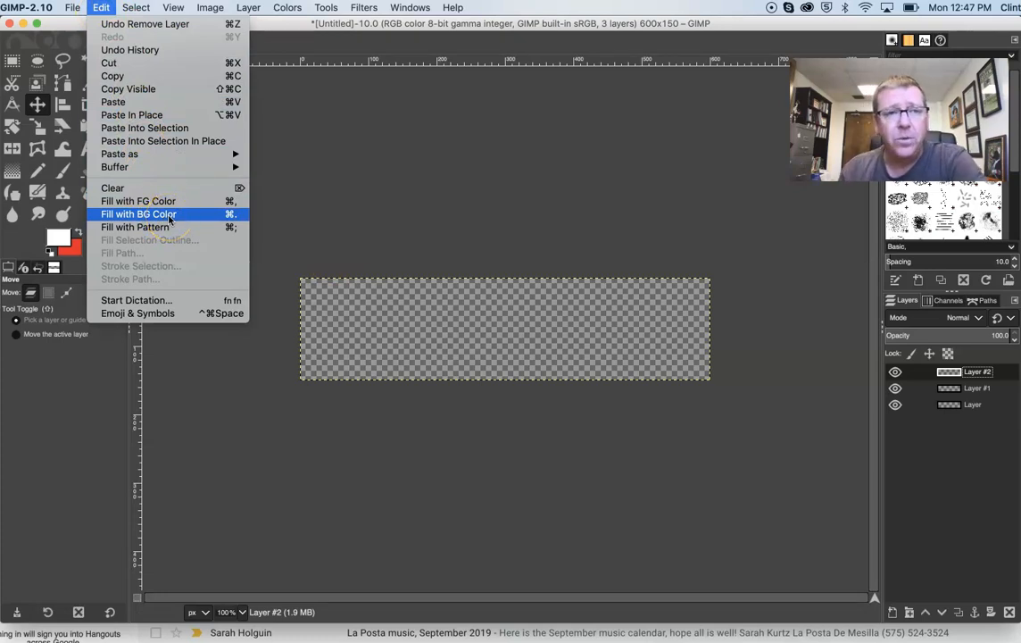
{"action": "left_click", "coordinate": [170, 219]}
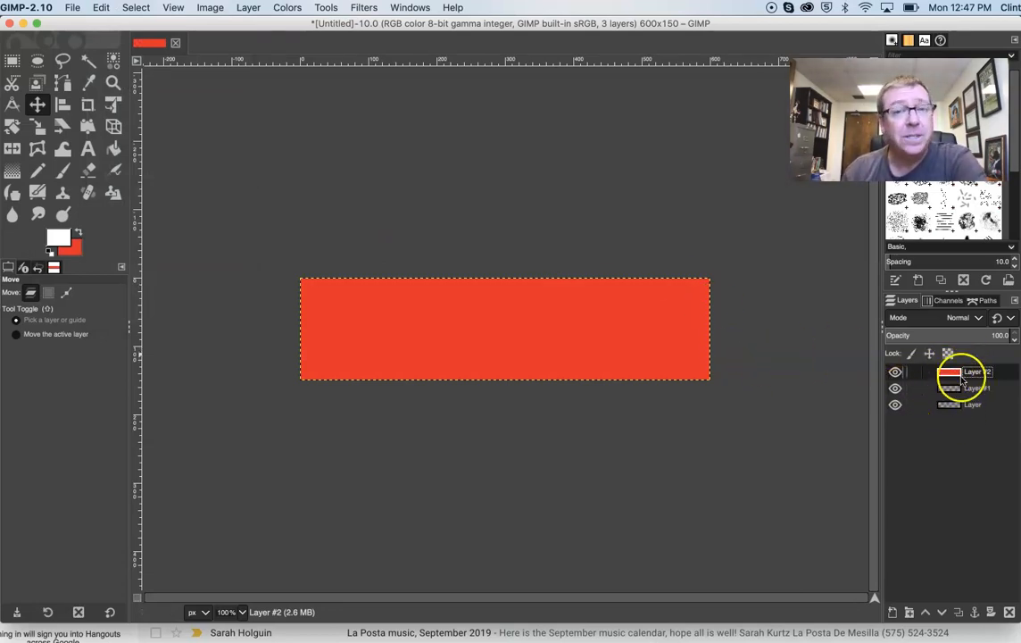
- Toggle the visibility of the red Layer #2 off and on, leaving the layer hidden
{"action": "left_click", "coordinate": [894, 373]}
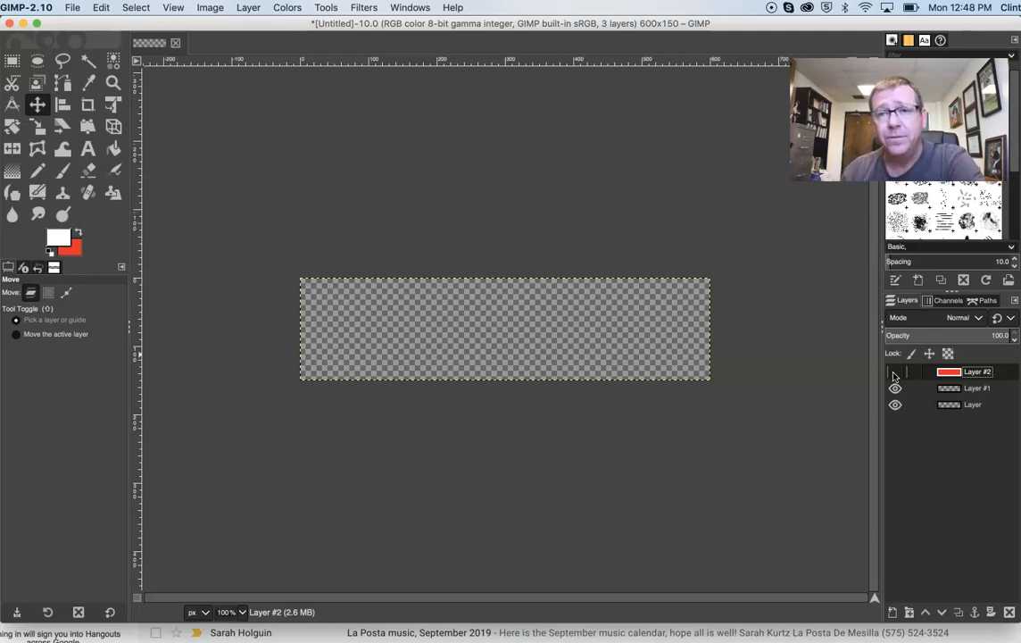
{"action": "left_click", "coordinate": [895, 373]}
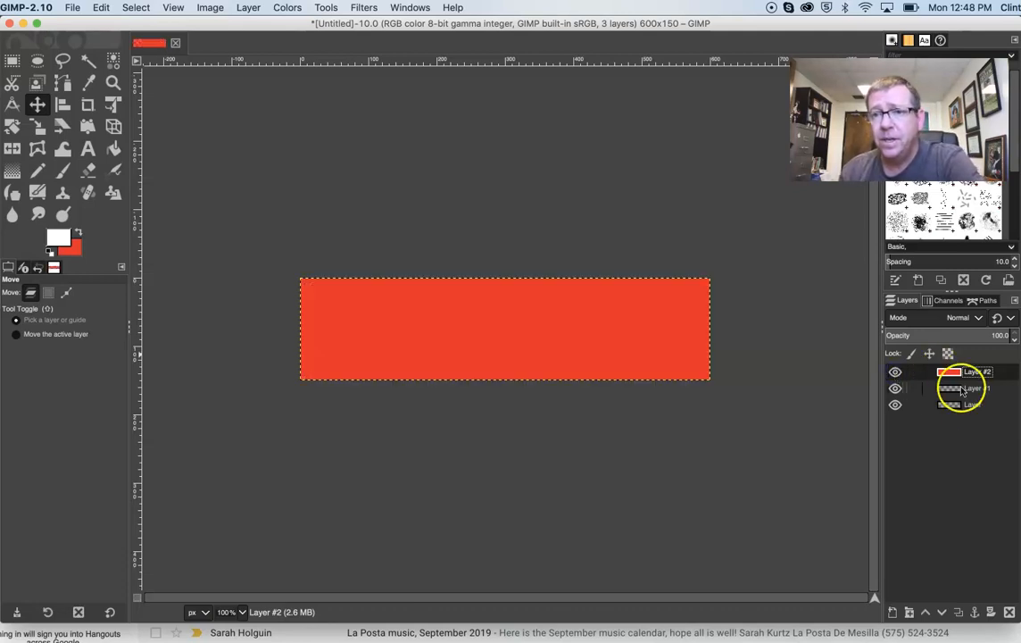
{"action": "left_click", "coordinate": [894, 373]}
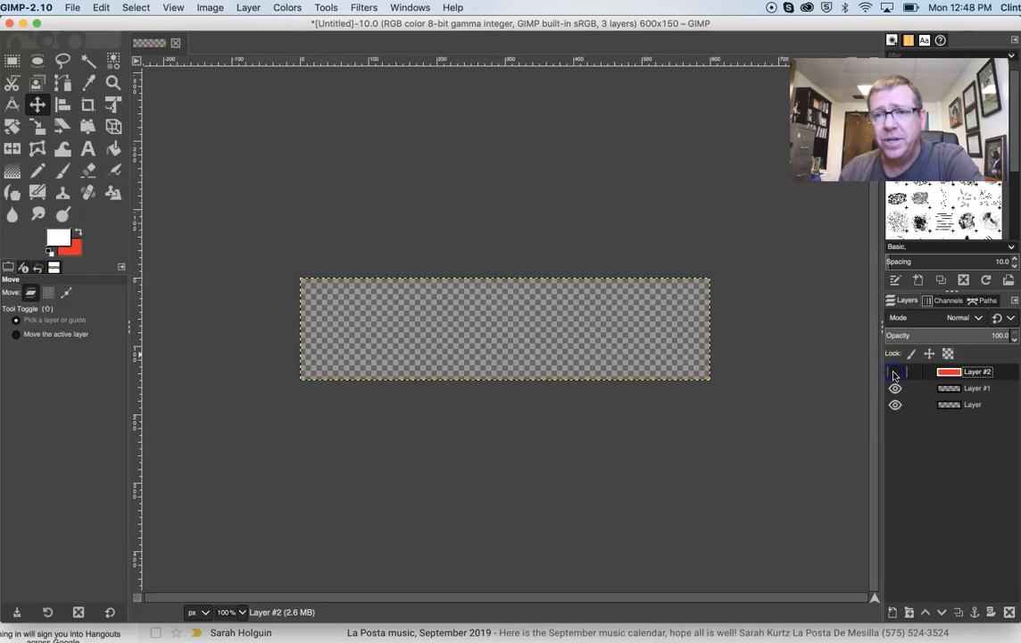
- Make Layer #1 the active layer and set the background color to blue (0603f6)
{"action": "left_click", "coordinate": [948, 391]}
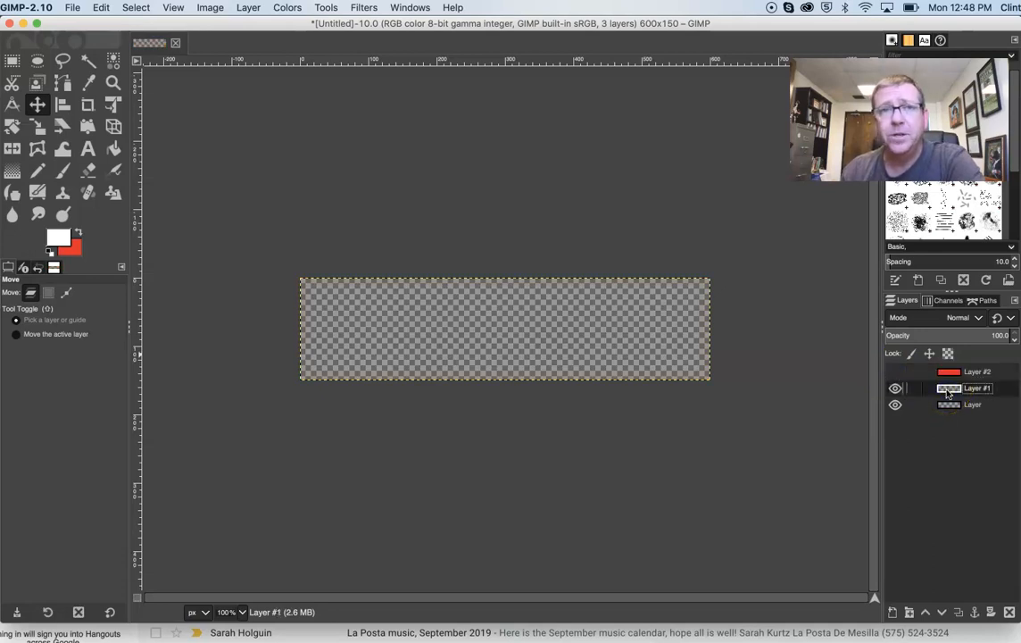
{"action": "left_click", "coordinate": [76, 252]}
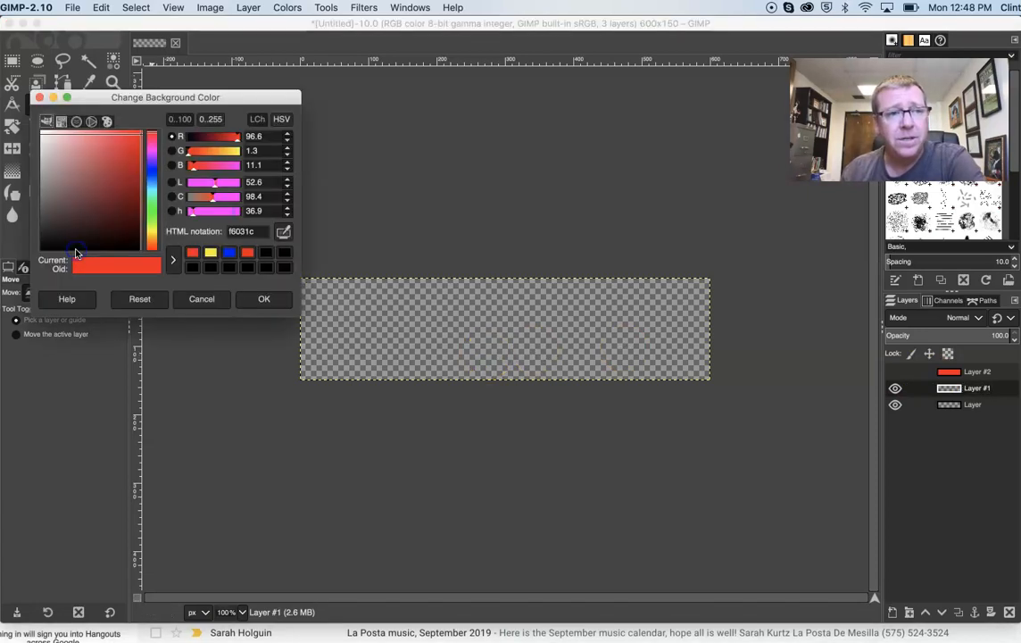
{"action": "left_click", "coordinate": [153, 171]}
{"action": "left_click", "coordinate": [152, 173]}
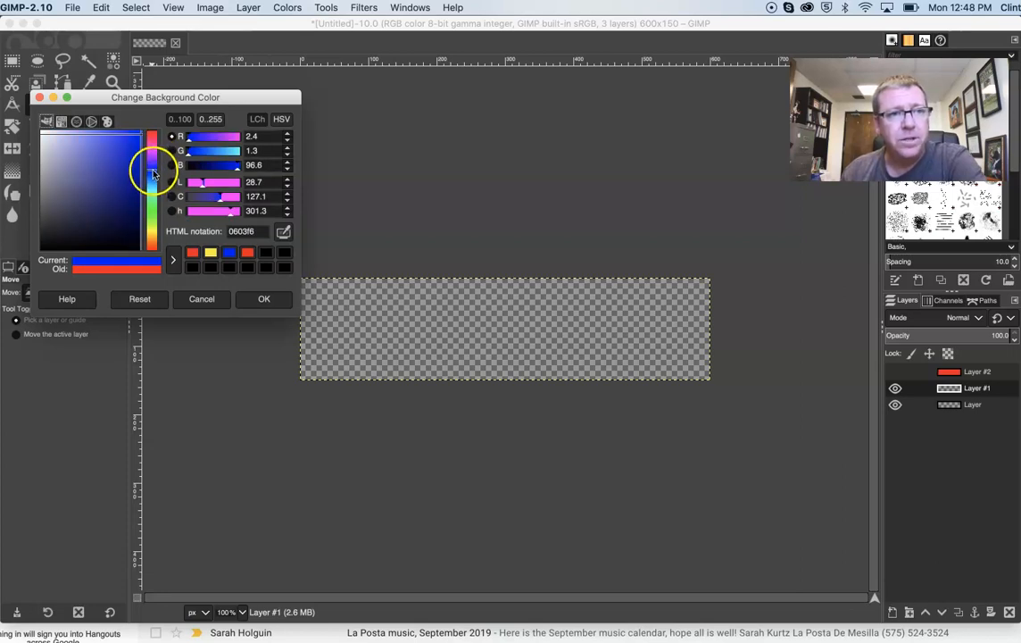
{"action": "left_click", "coordinate": [253, 300]}
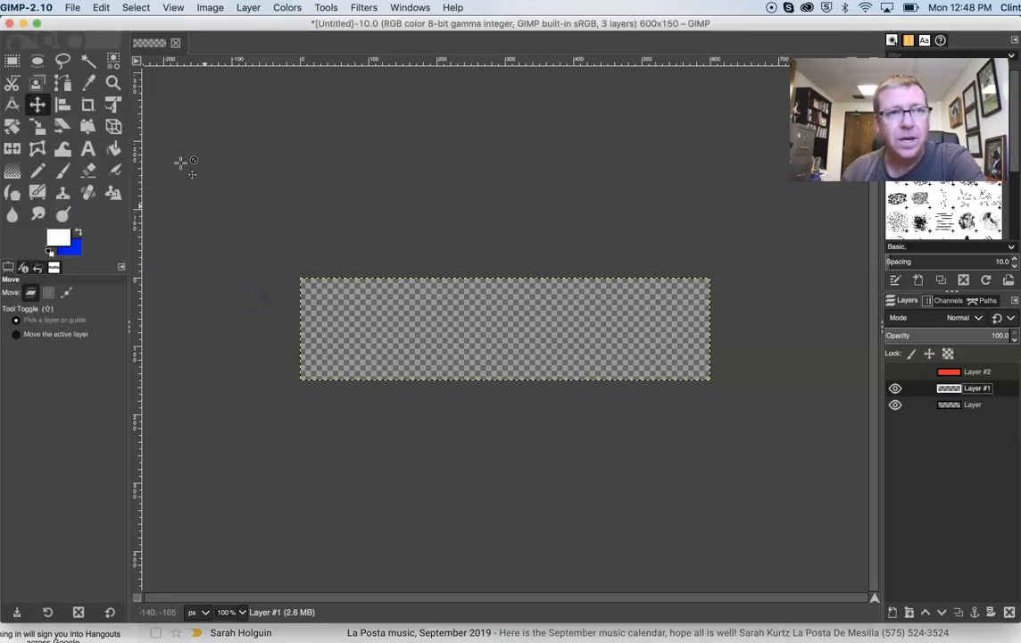
- Fill Layer #1 with the blue background color and hide the layer
{"action": "left_click", "coordinate": [102, 8]}
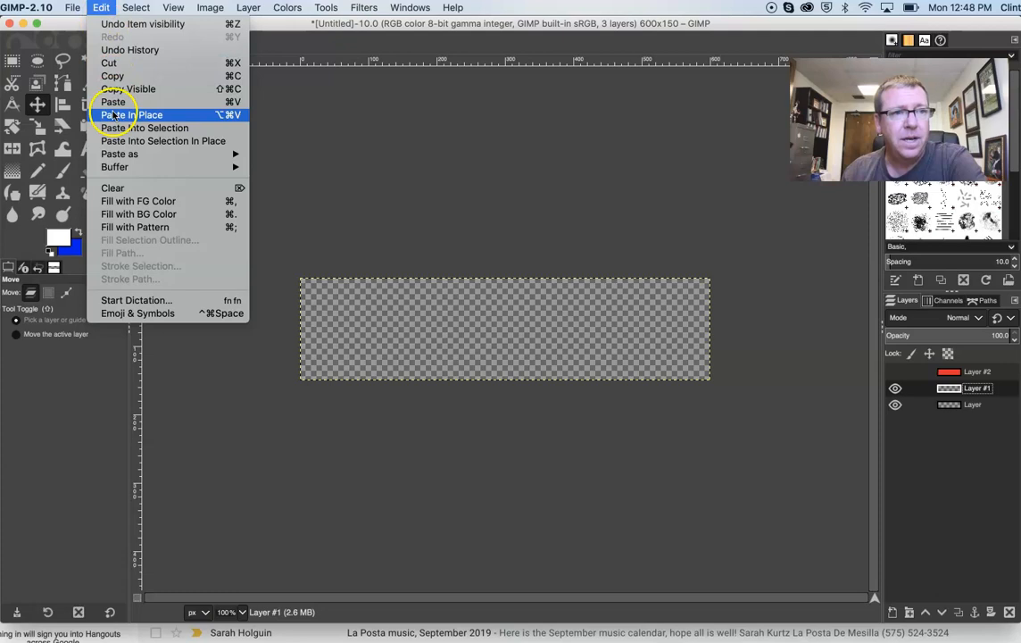
{"action": "left_click", "coordinate": [165, 218]}
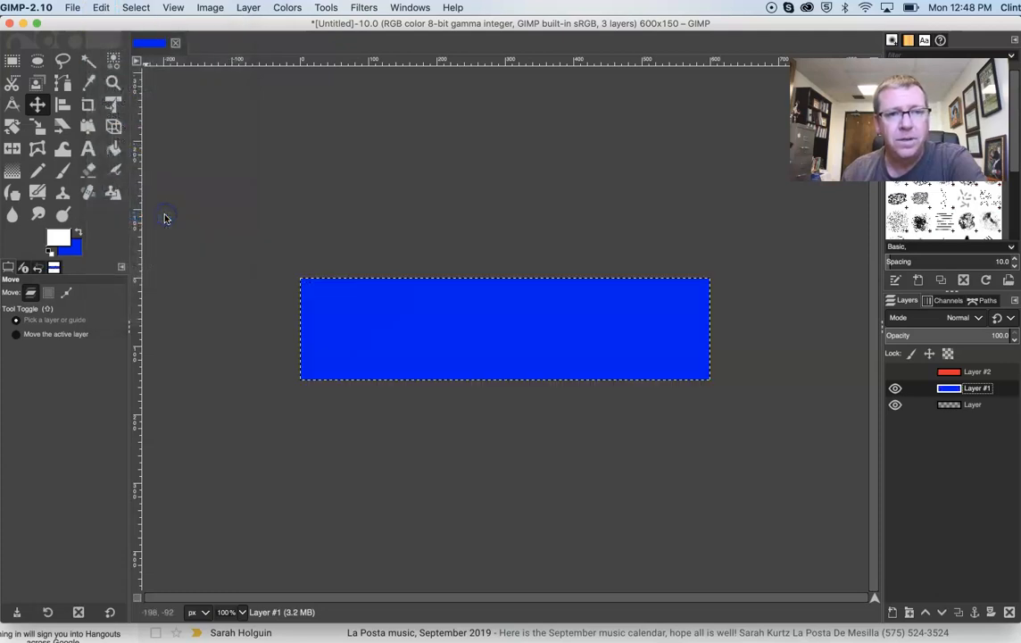
{"action": "left_click", "coordinate": [895, 389]}
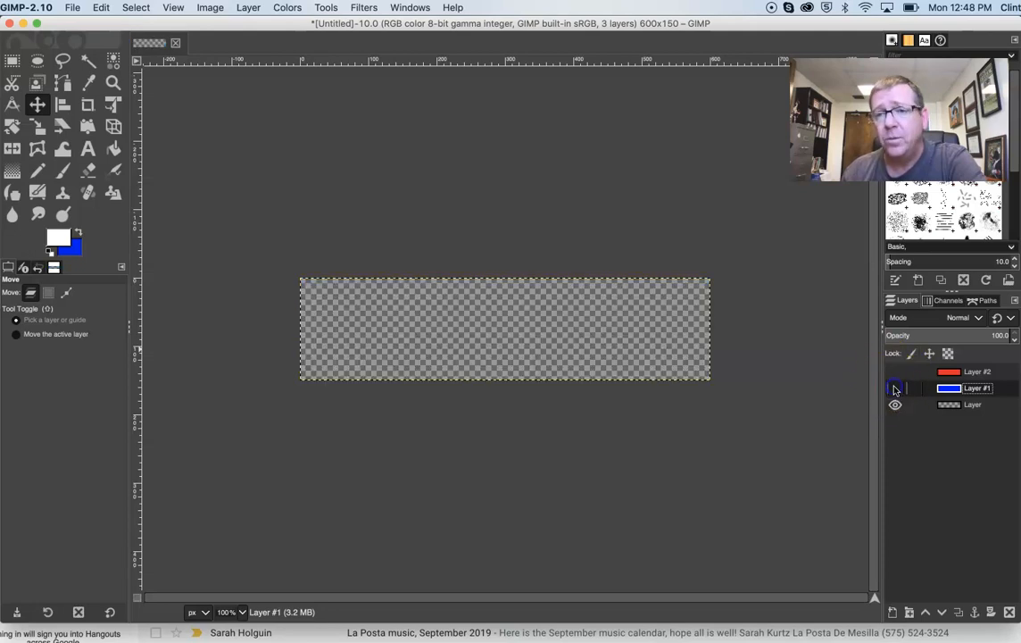
- Make the bottom layer active, set the background color to yellow (f6e403) and fill the layer with it
{"action": "left_click", "coordinate": [952, 407]}
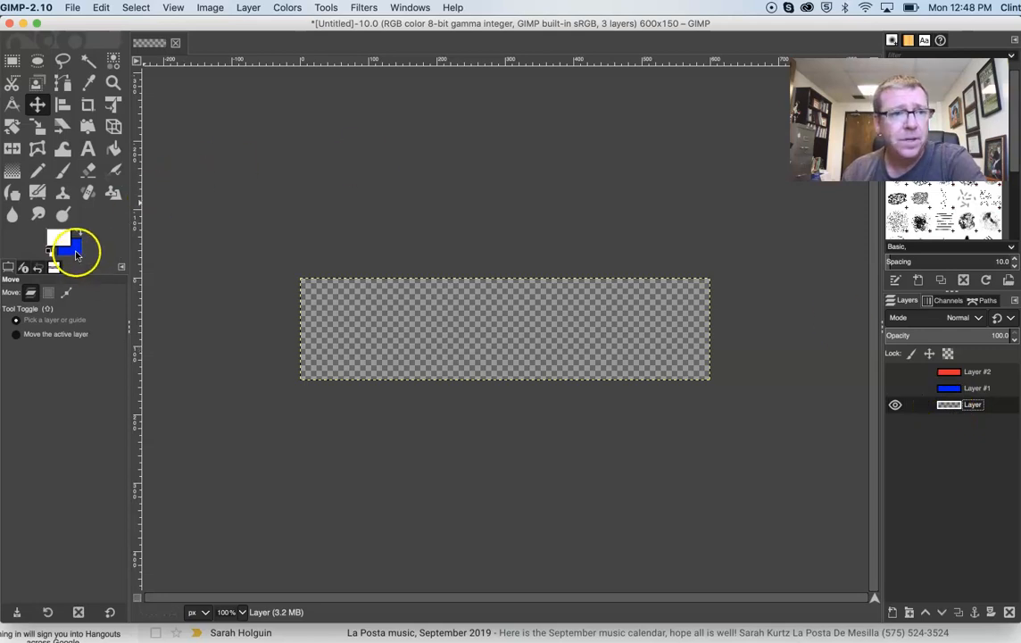
{"action": "left_click", "coordinate": [71, 248]}
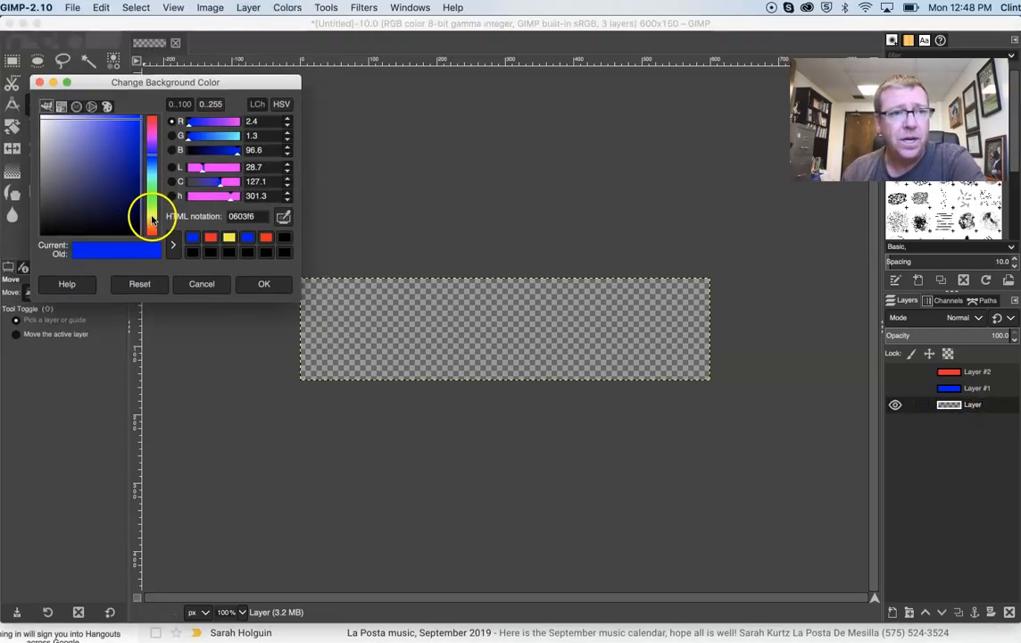
{"action": "left_click", "coordinate": [152, 219]}
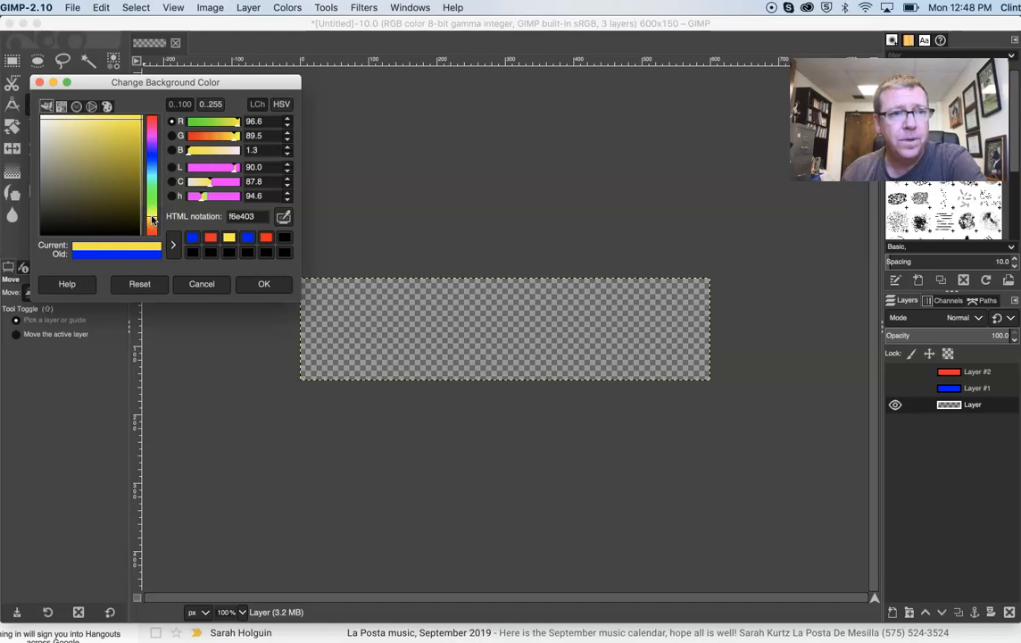
{"action": "left_click", "coordinate": [264, 284]}
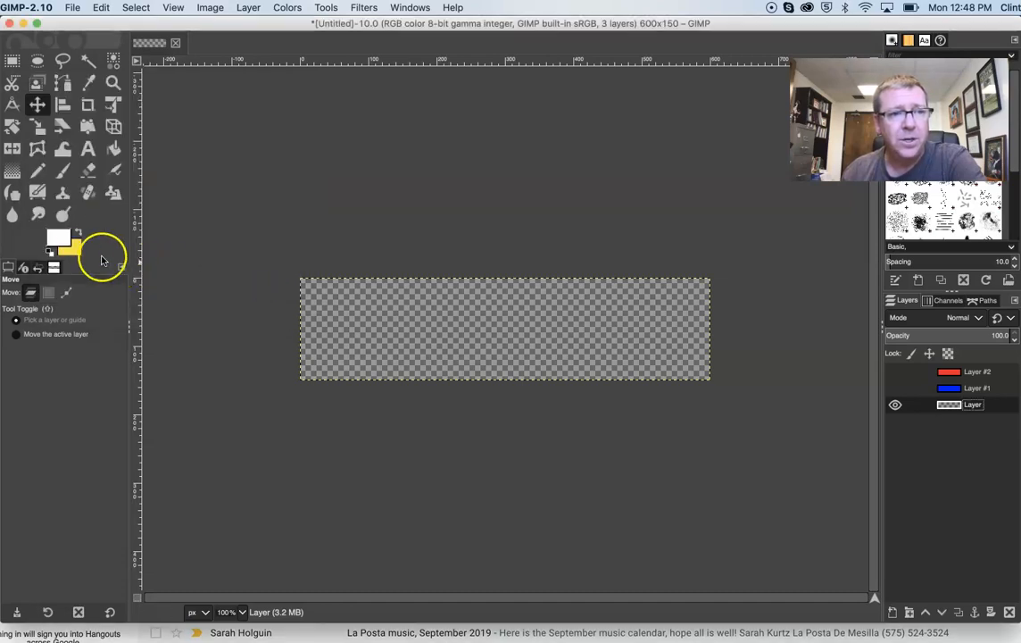
{"action": "left_click", "coordinate": [103, 9]}
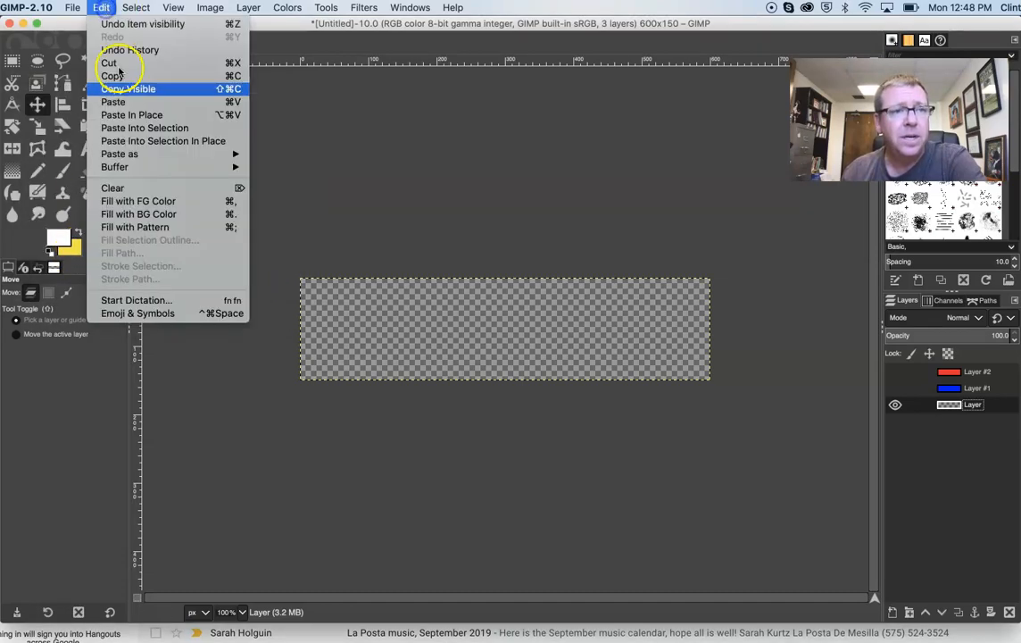
{"action": "left_click", "coordinate": [139, 215]}
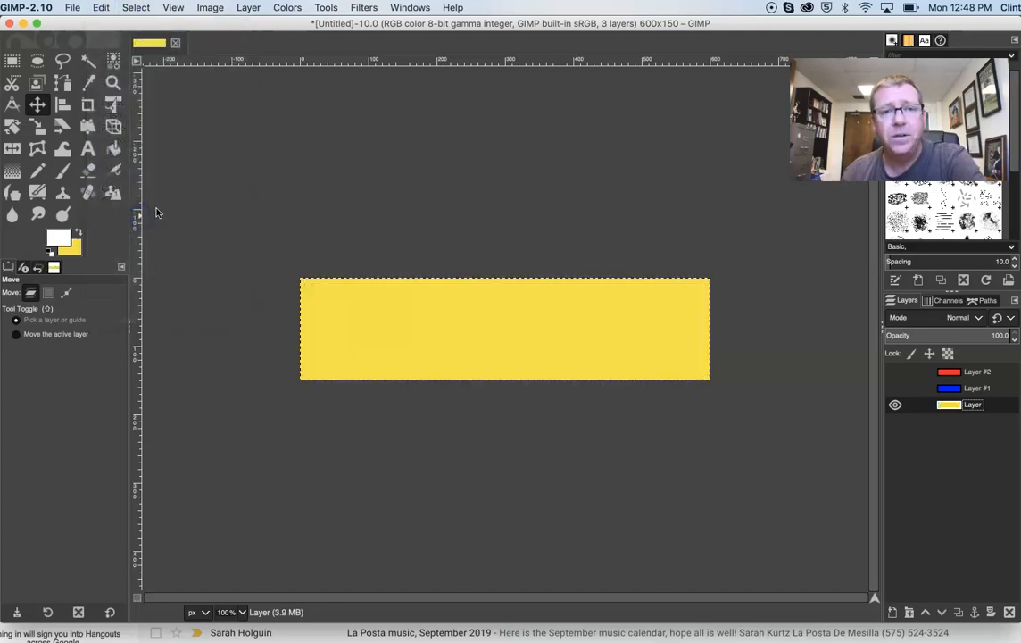
- Turn the visibility of the blue Layer #1 and the red Layer #2 back on
{"action": "left_click", "coordinate": [896, 392]}
{"action": "left_click", "coordinate": [896, 374]}
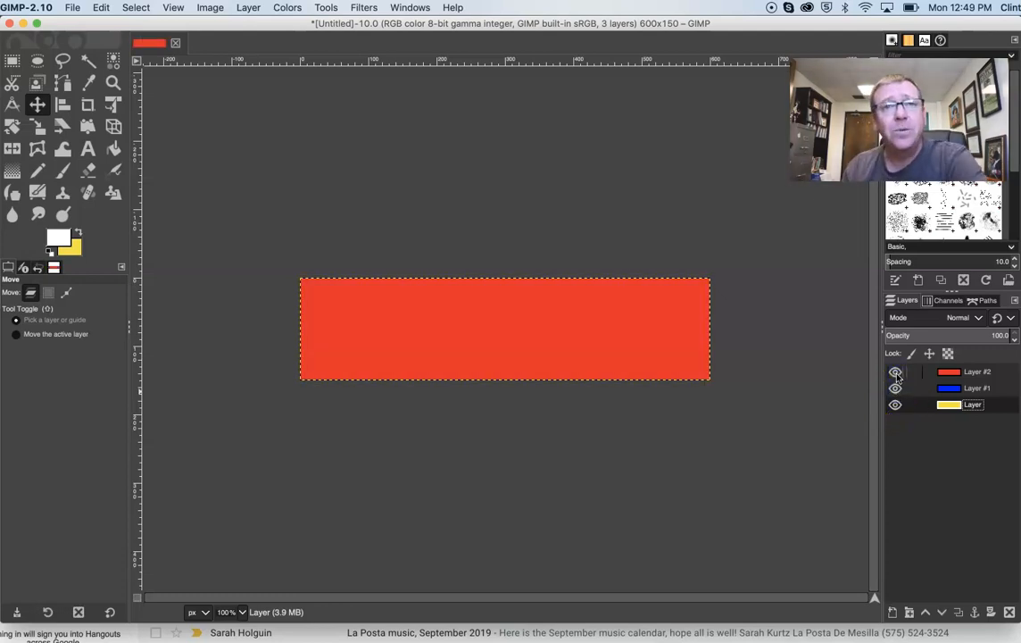
{"action": "left_click", "coordinate": [906, 379]}
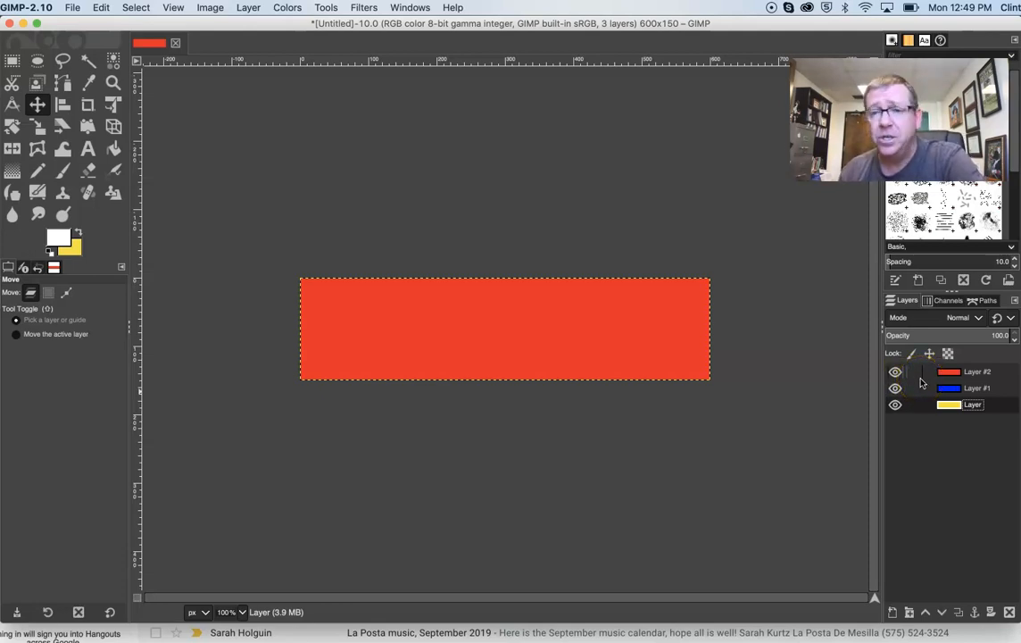
- Make Layer #2 active and set the Text tool's color to white (ffffff)
{"action": "double_click", "coordinate": [981, 374]}
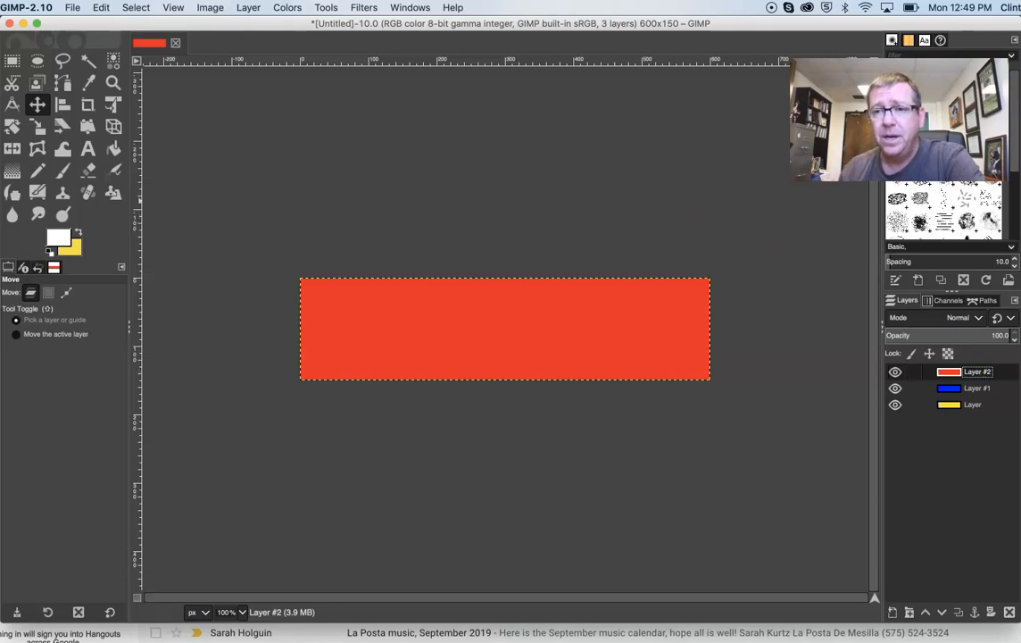
{"action": "left_click", "coordinate": [89, 151]}
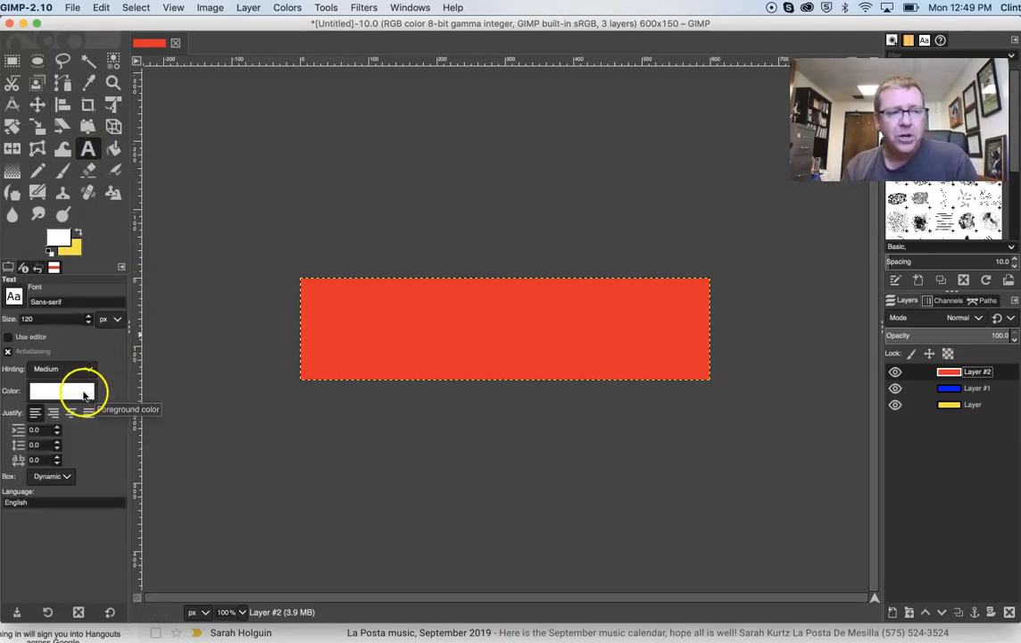
{"action": "left_click", "coordinate": [84, 394]}
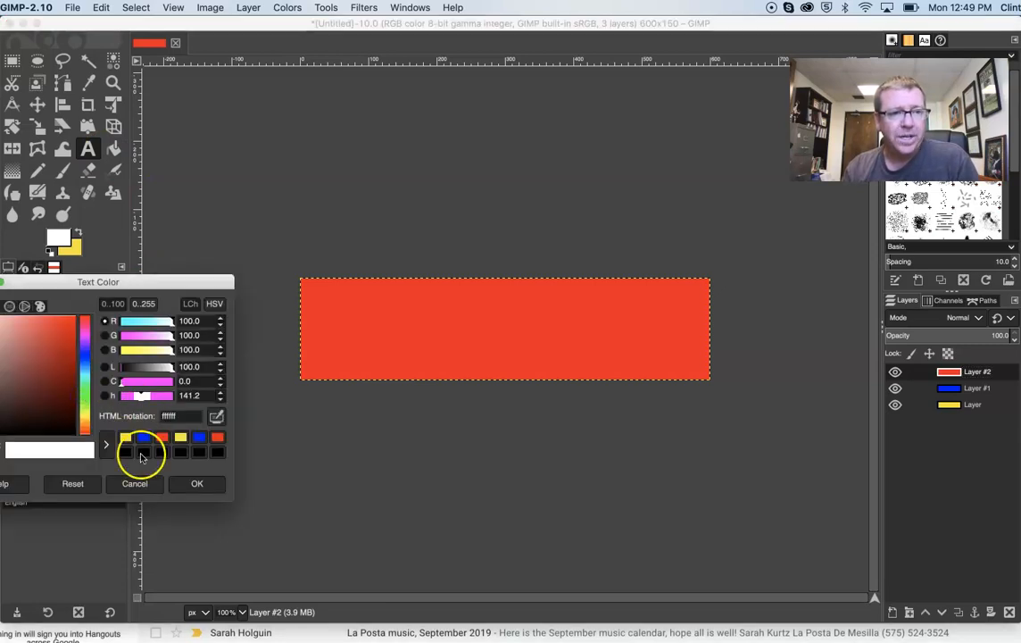
{"action": "left_click_drag", "start_coordinate": [103, 281], "coordinate": [194, 286]}
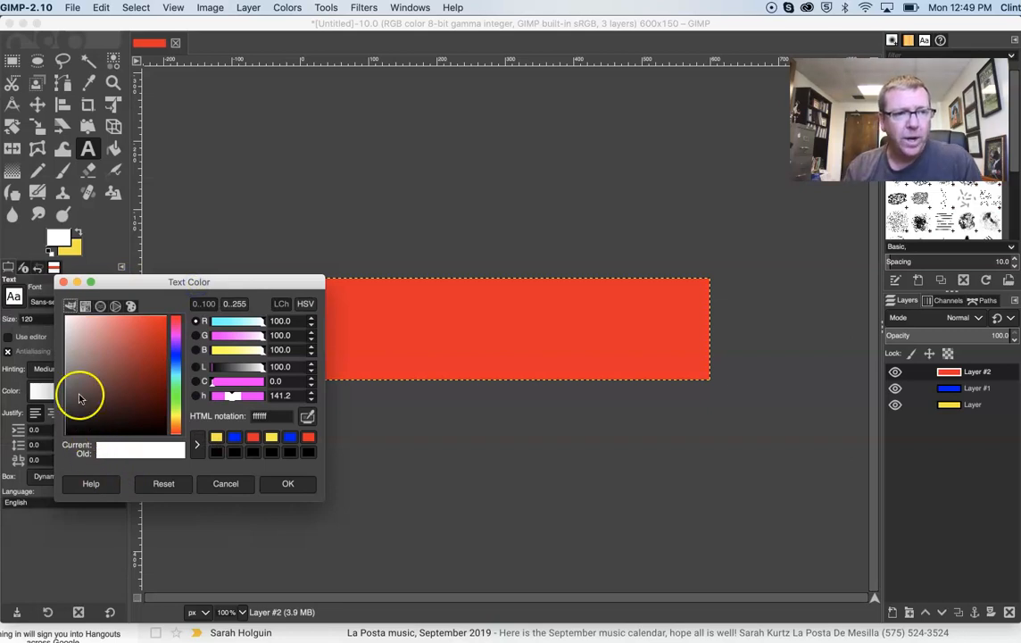
{"action": "left_click", "coordinate": [67, 320]}
{"action": "left_click_drag", "start_coordinate": [67, 320], "coordinate": [64, 318]}
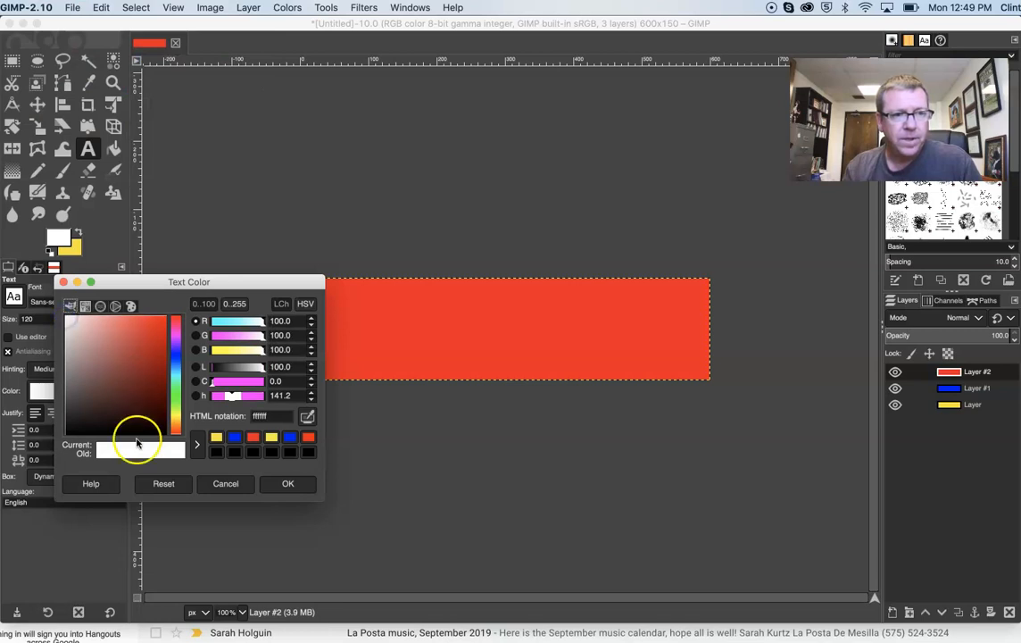
{"action": "left_click", "coordinate": [277, 486]}
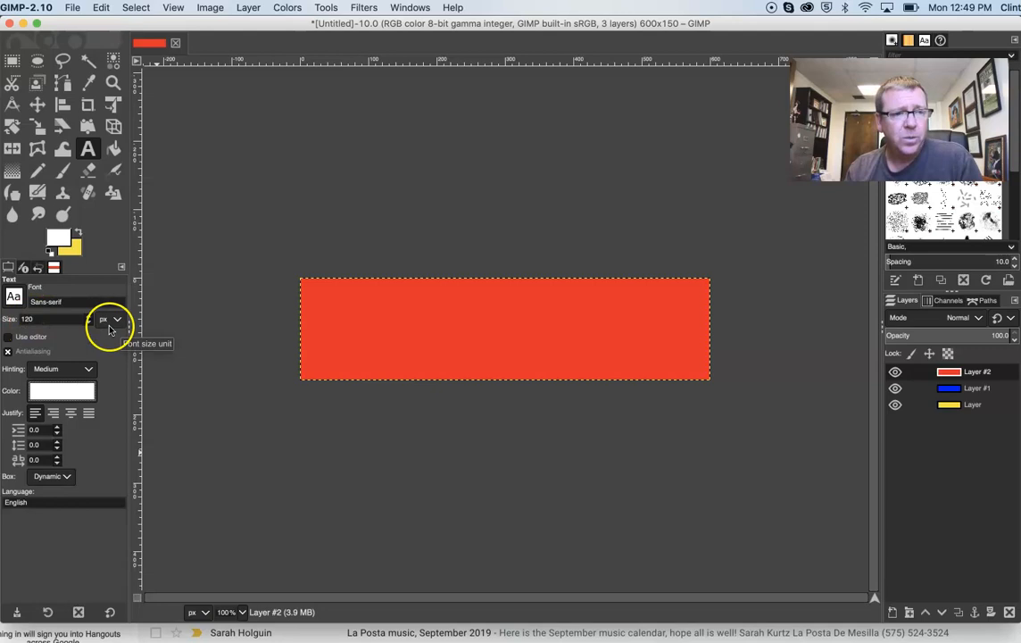
- Add the text "EAT" in 120 px Sans-serif and move it to the center of the red banner
{"action": "left_click", "coordinate": [475, 349]}
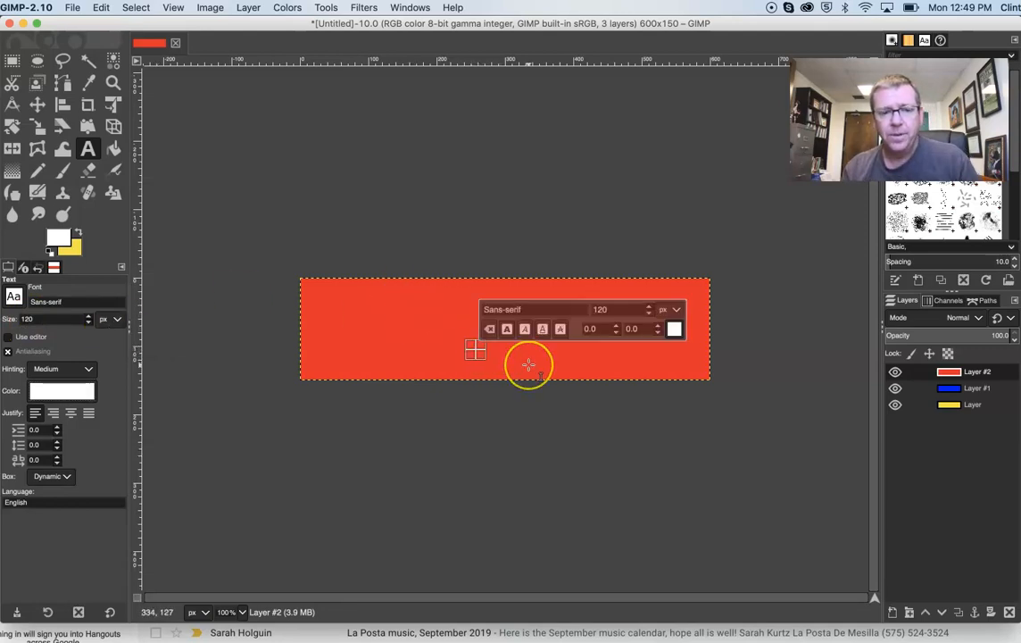
{"action": "type", "text": "EAT"}
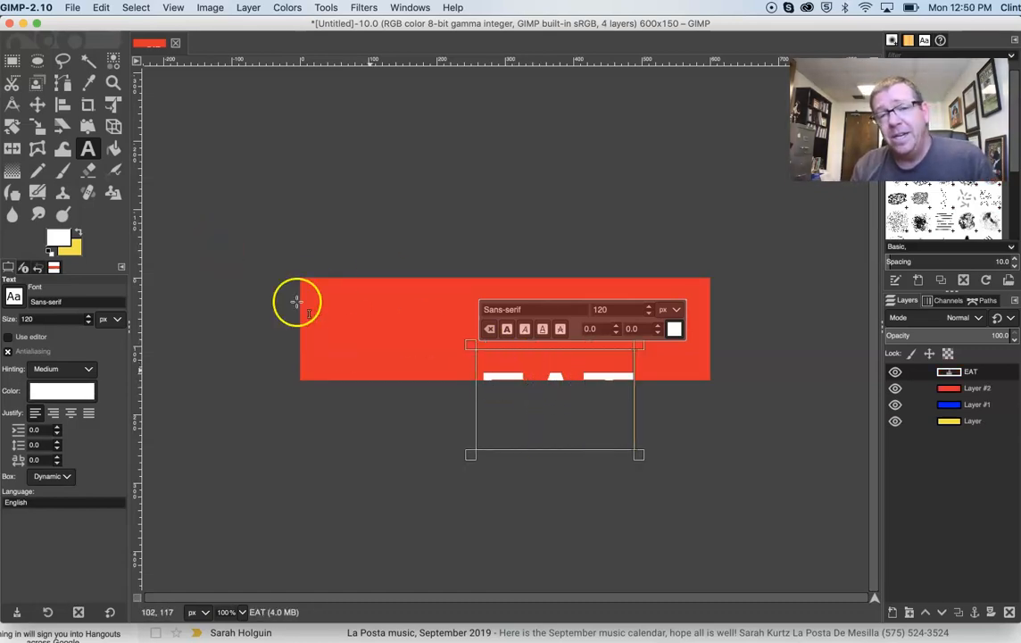
{"action": "left_click", "coordinate": [35, 105]}
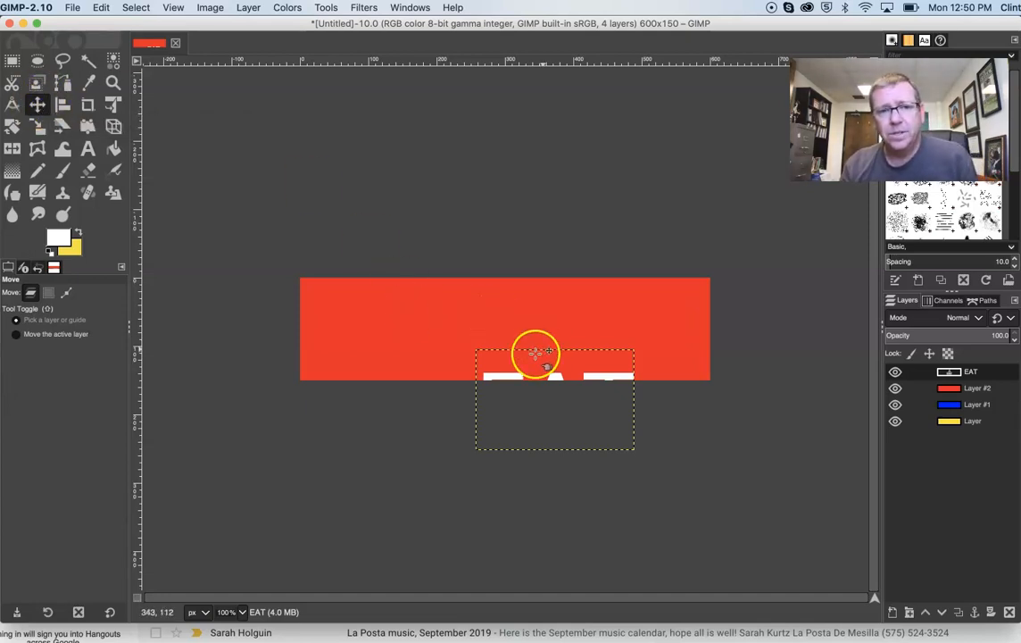
{"action": "left_click_drag", "start_coordinate": [510, 373], "coordinate": [463, 303]}
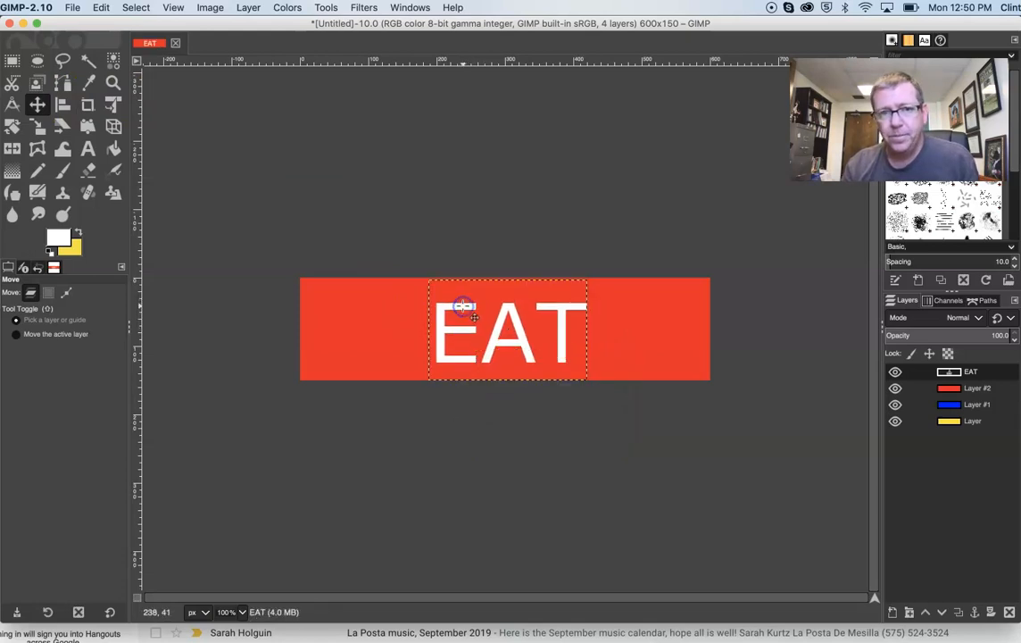
- Merge the EAT text layer down into the red Layer #2
{"action": "left_click", "coordinate": [976, 389]}
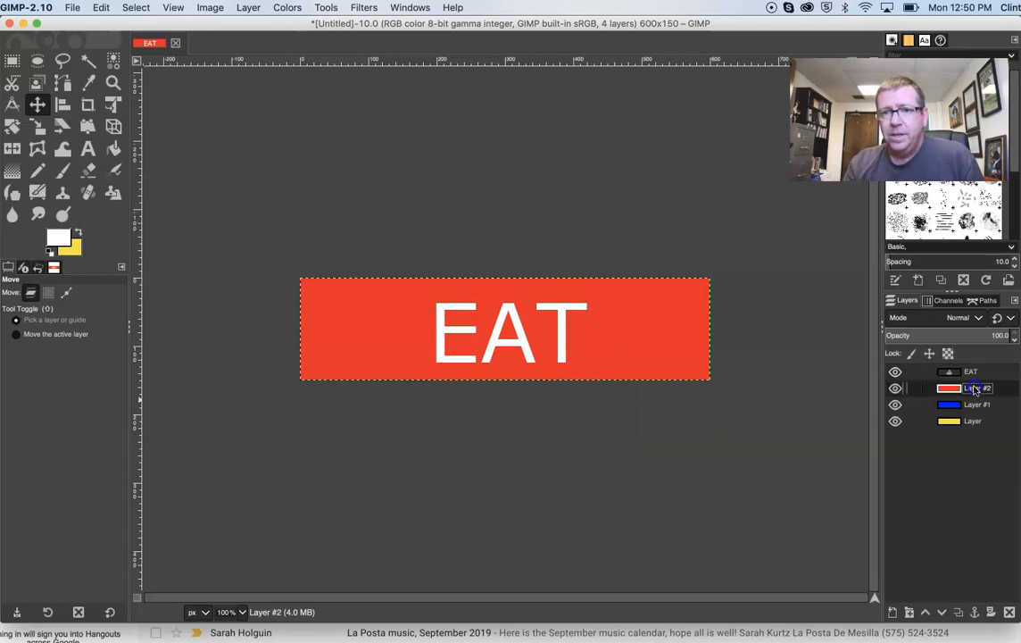
{"action": "left_click", "coordinate": [973, 373]}
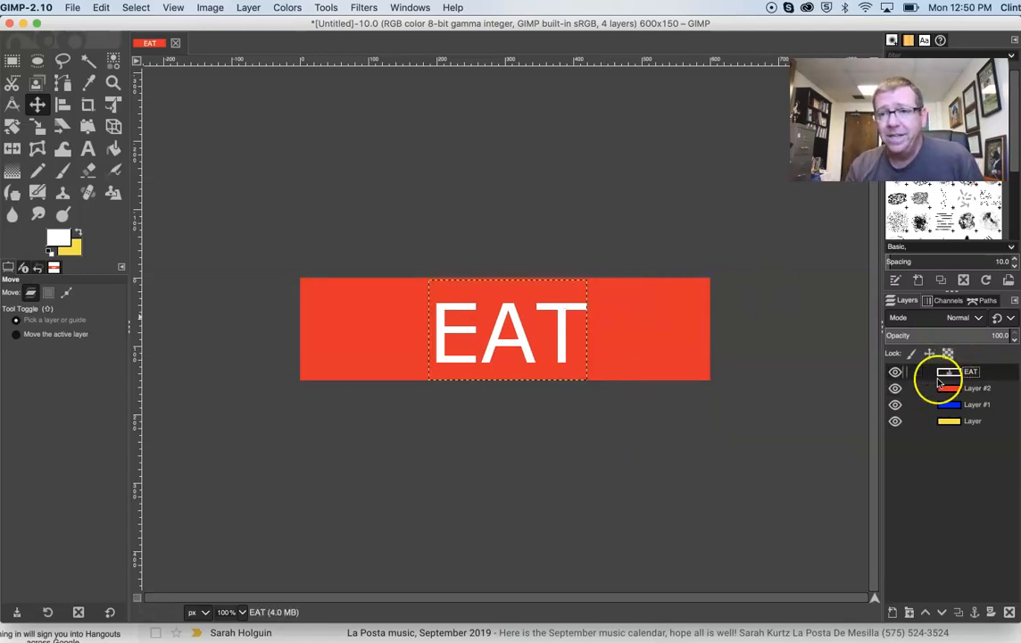
{"action": "double_click", "coordinate": [971, 372]}
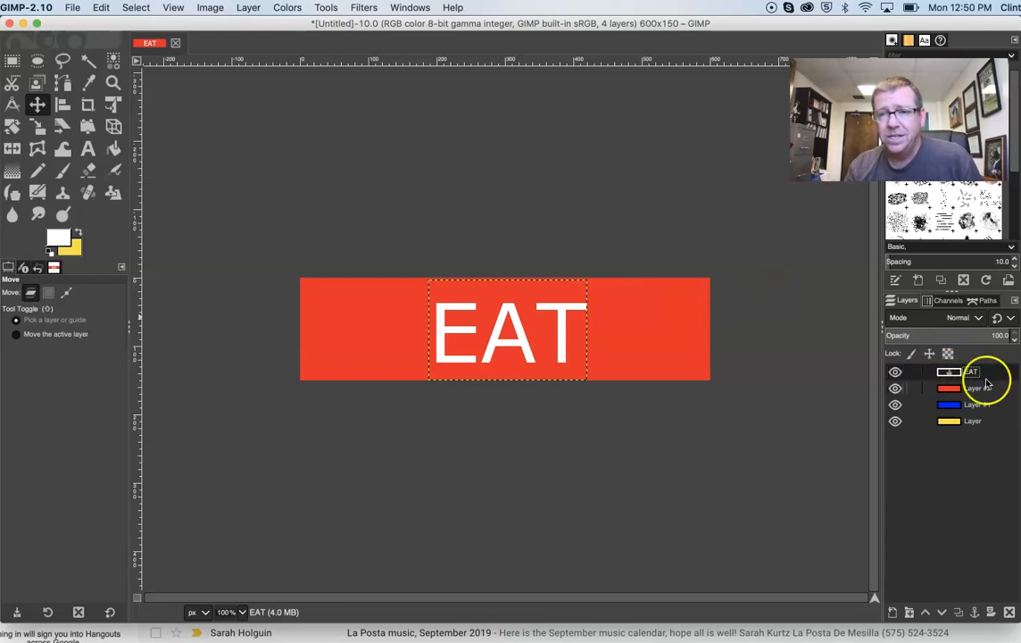
{"action": "double_click", "coordinate": [973, 390]}
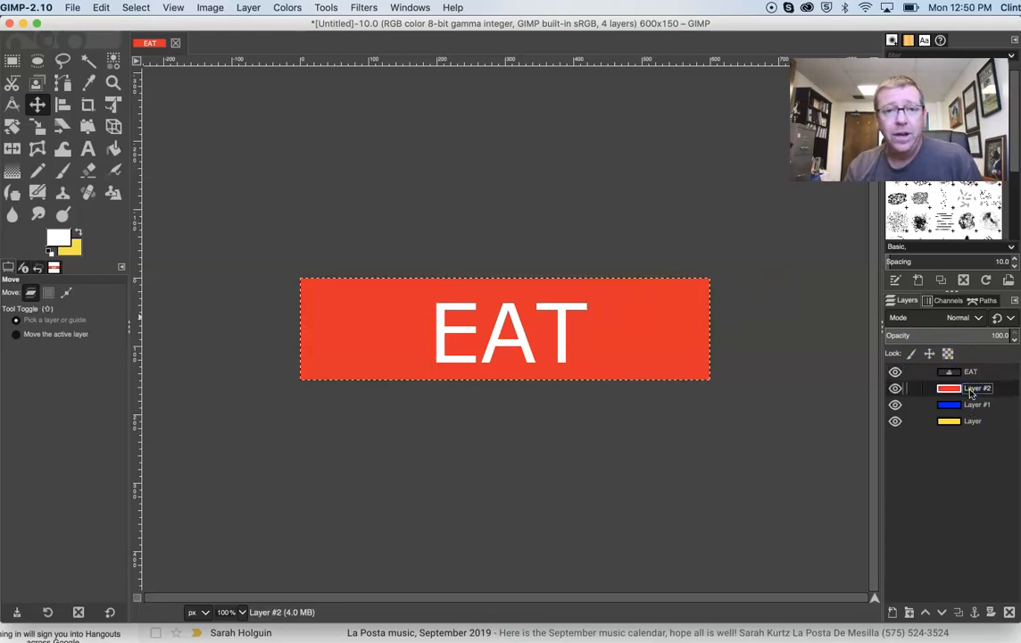
{"action": "left_click", "coordinate": [972, 373]}
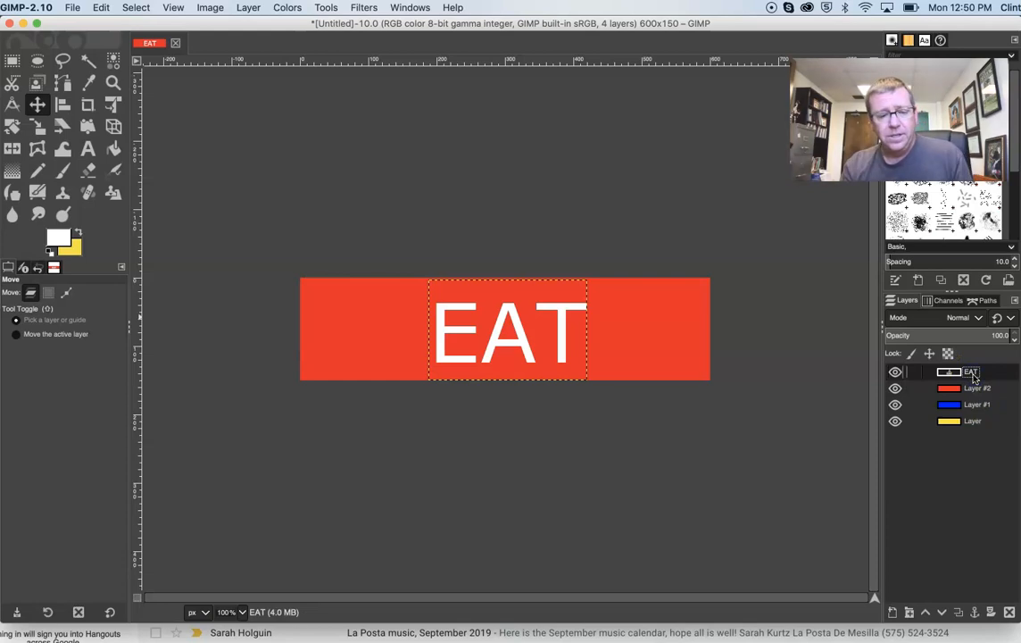
{"action": "right_click", "coordinate": [974, 378]}
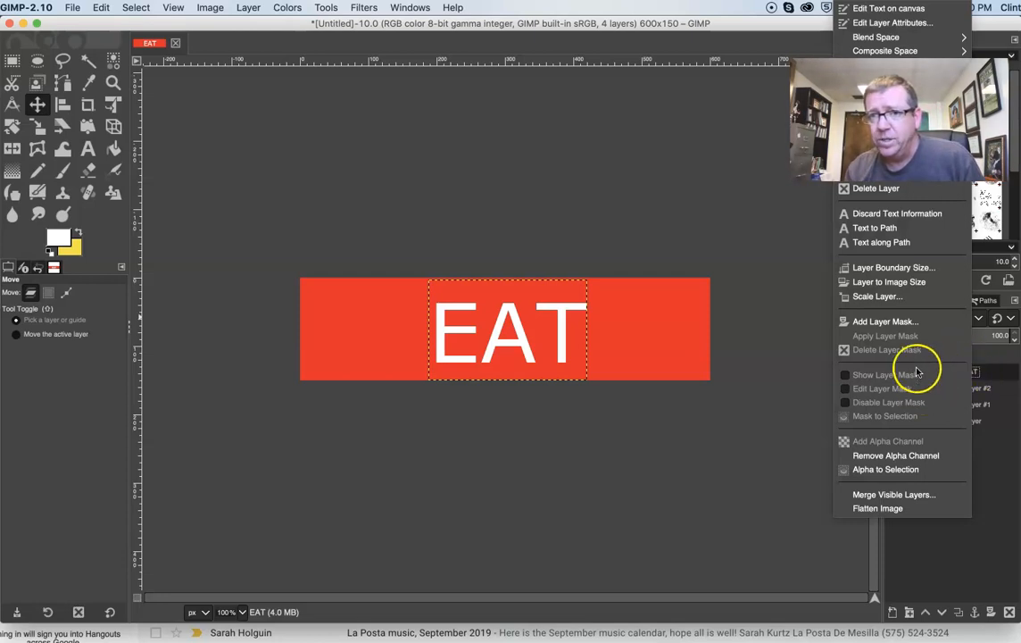
{"action": "left_click", "coordinate": [875, 188]}
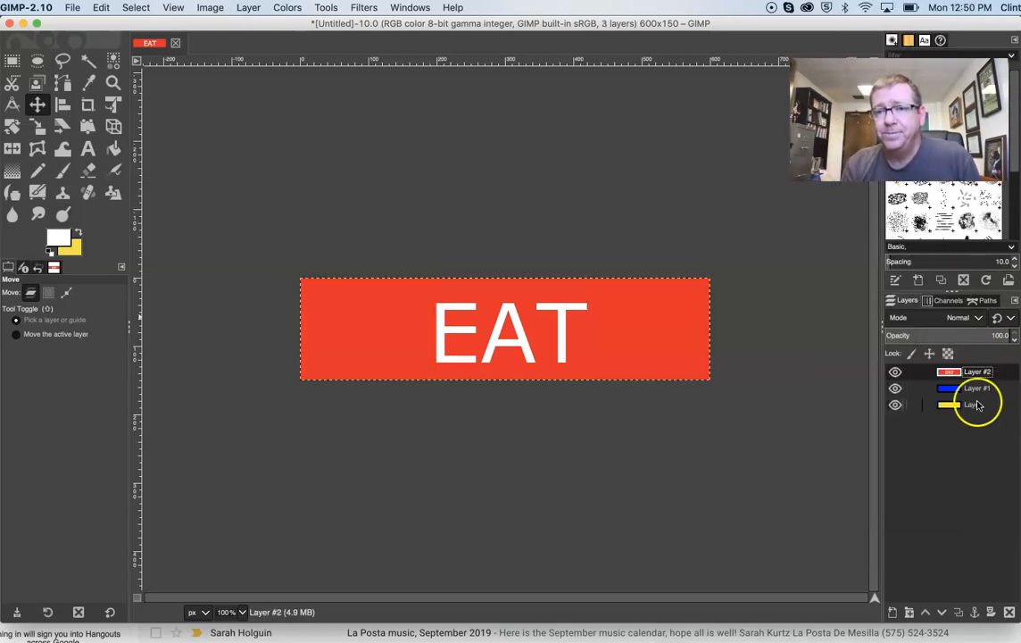
- Toggle the visibility of the merged Layer #2 off and on to check that text and background switch together
{"action": "left_click", "coordinate": [895, 371]}
{"action": "left_click", "coordinate": [896, 374]}
{"action": "left_click", "coordinate": [895, 373]}
{"action": "left_click", "coordinate": [895, 373]}
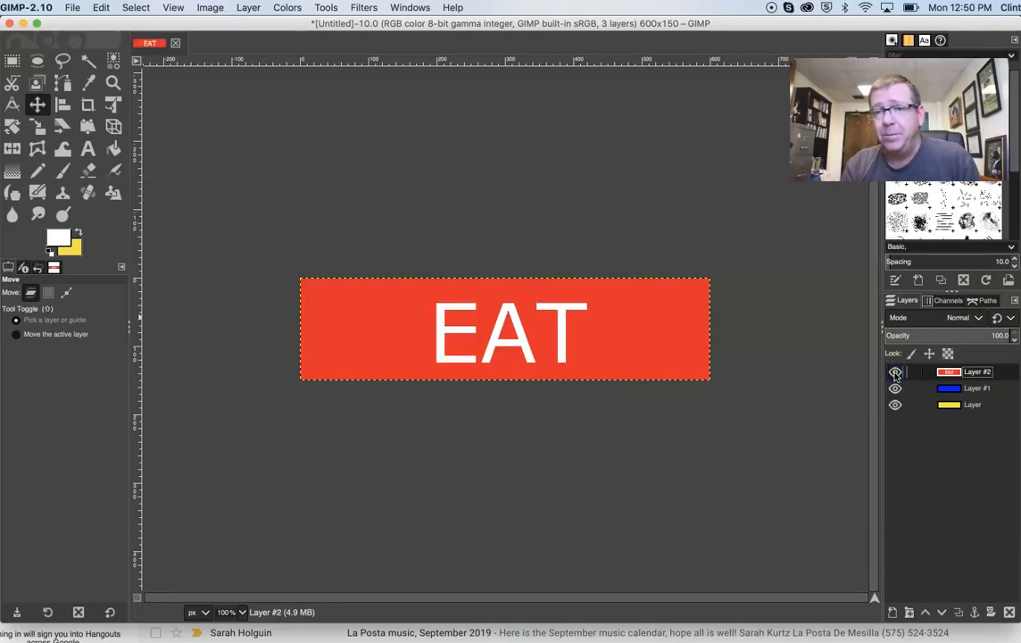
- Hide Layer #2, add the white text "AT" in 120 px Sans-serif above the blue Layer #1, and move it to the banner's center
{"action": "double_click", "coordinate": [976, 390]}
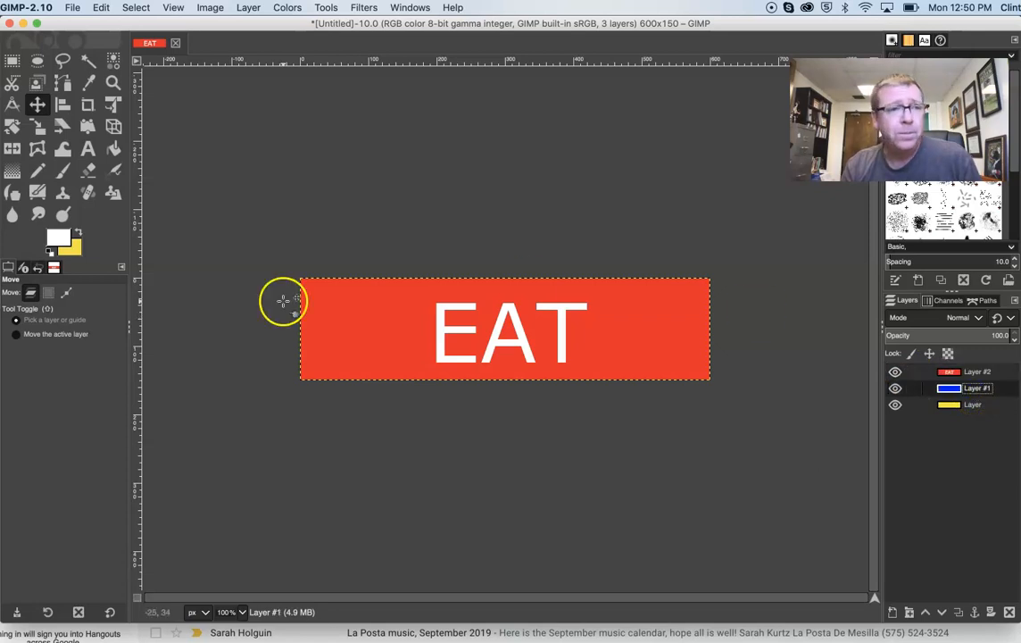
{"action": "left_click", "coordinate": [896, 373]}
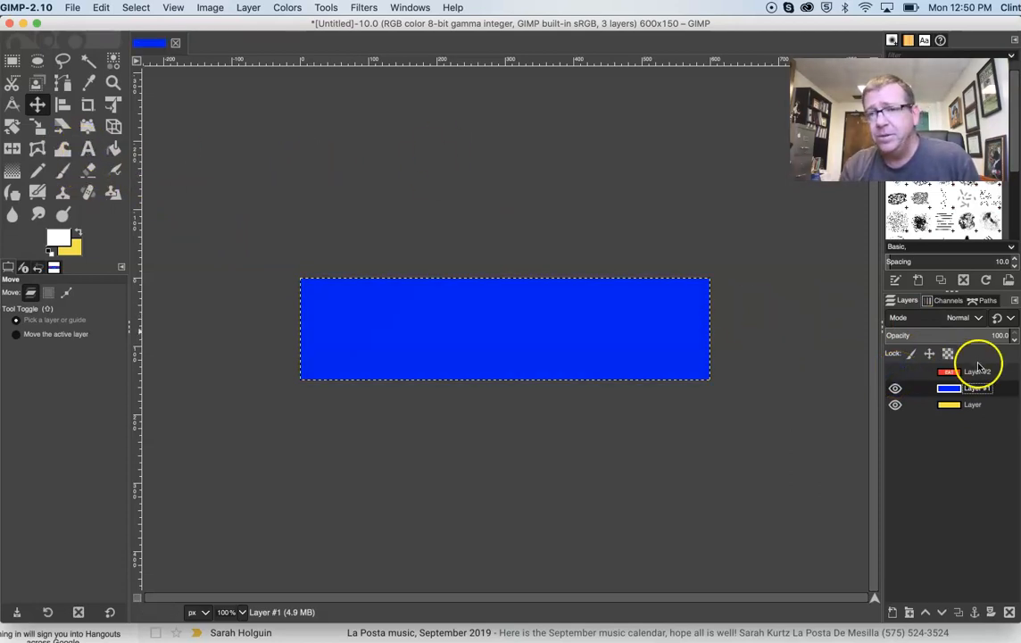
{"action": "left_click", "coordinate": [87, 149]}
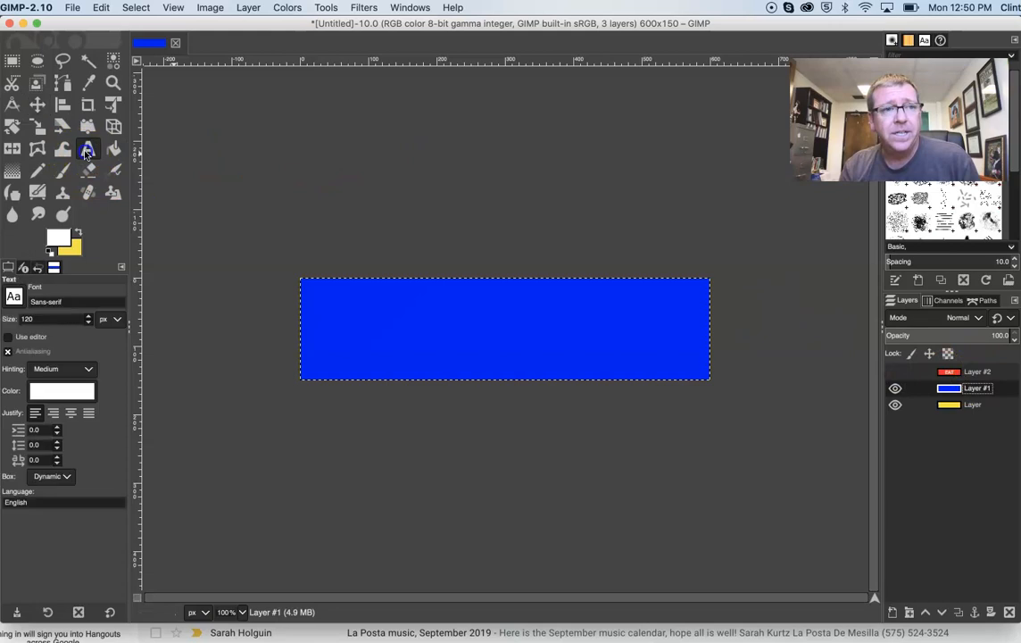
{"action": "left_click", "coordinate": [456, 314]}
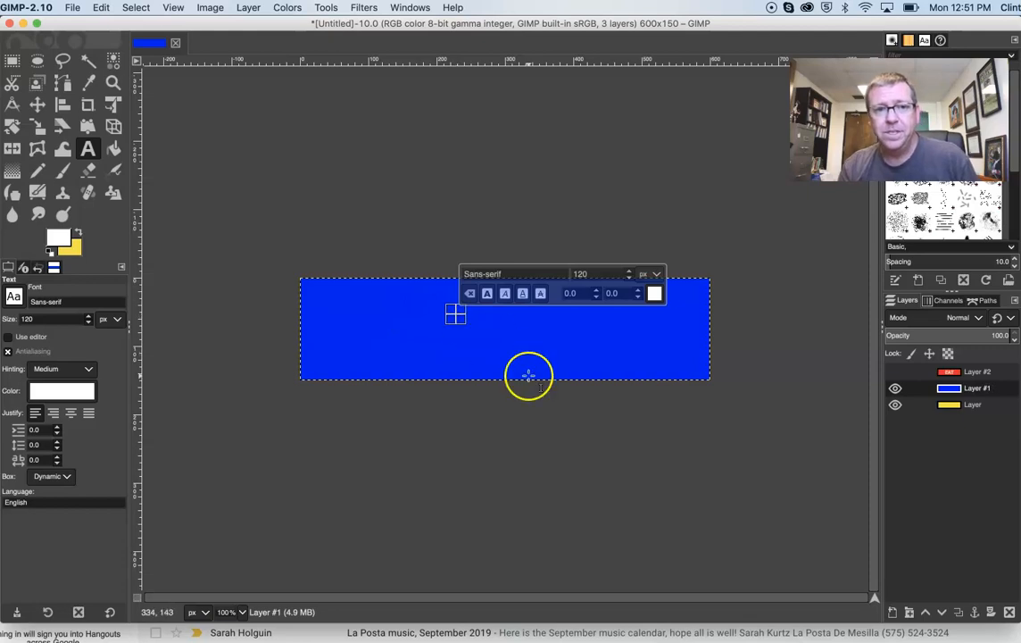
{"action": "type", "text": "AT"}
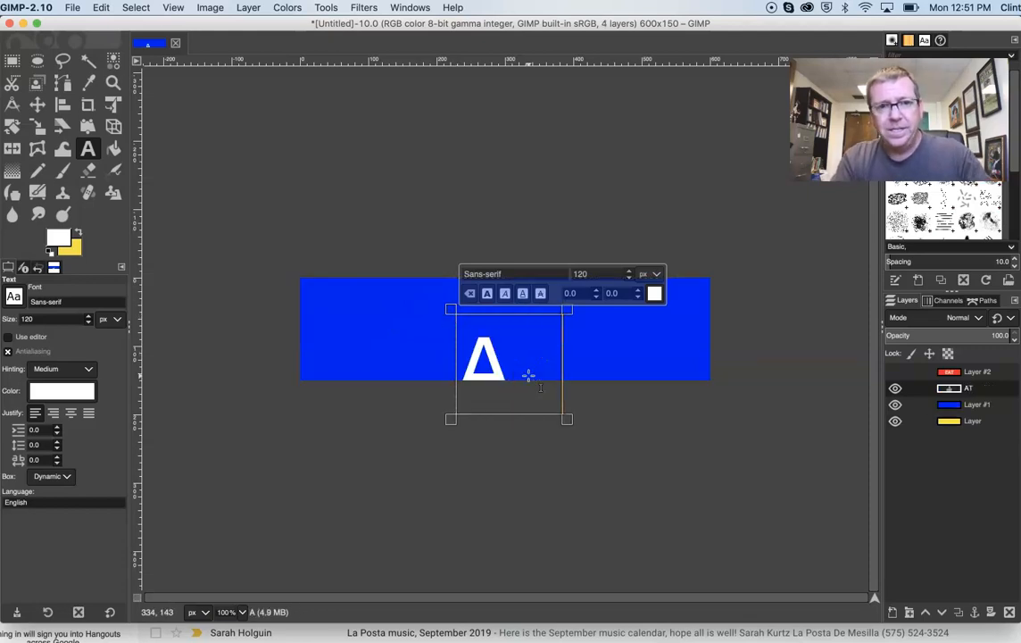
{"action": "left_click", "coordinate": [37, 105]}
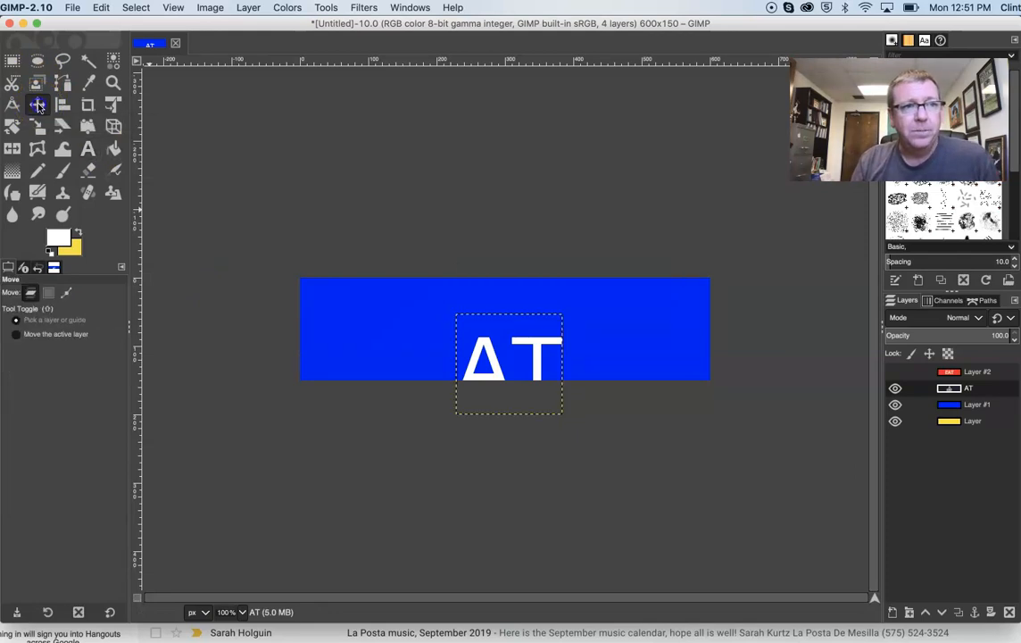
{"action": "left_click_drag", "start_coordinate": [483, 351], "coordinate": [483, 311]}
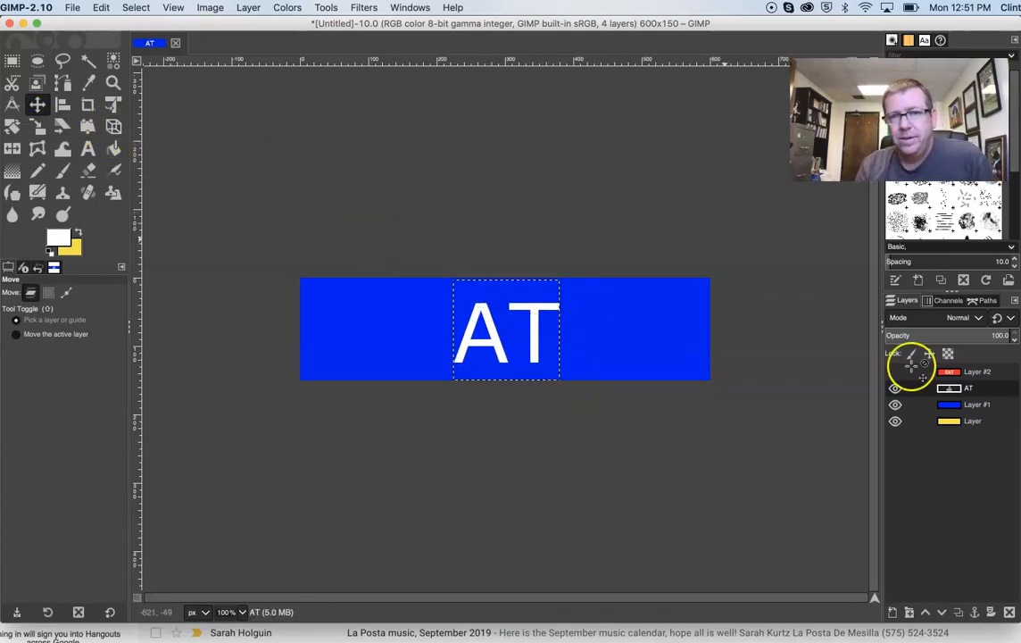
- Merge the AT text layer down into the blue Layer #1
{"action": "double_click", "coordinate": [980, 405]}
{"action": "left_click", "coordinate": [980, 373]}
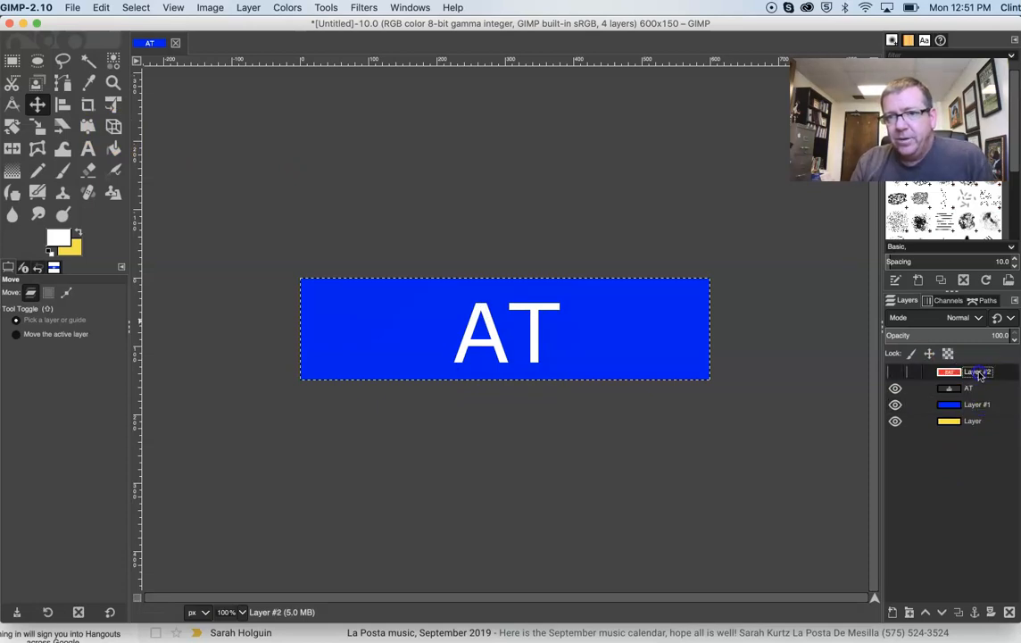
{"action": "left_click", "coordinate": [971, 389]}
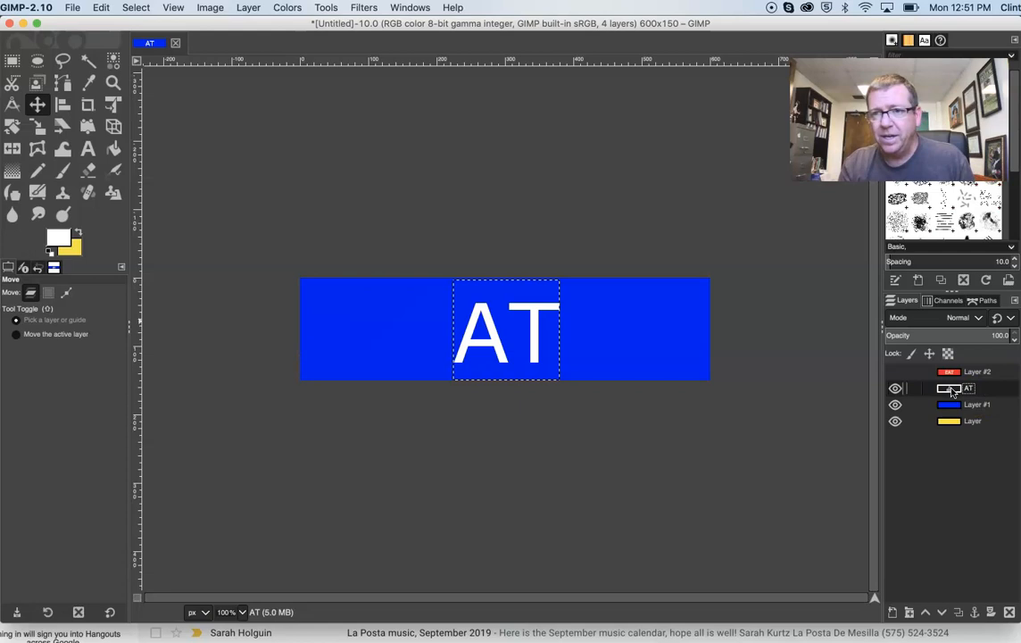
{"action": "right_click", "coordinate": [953, 392]}
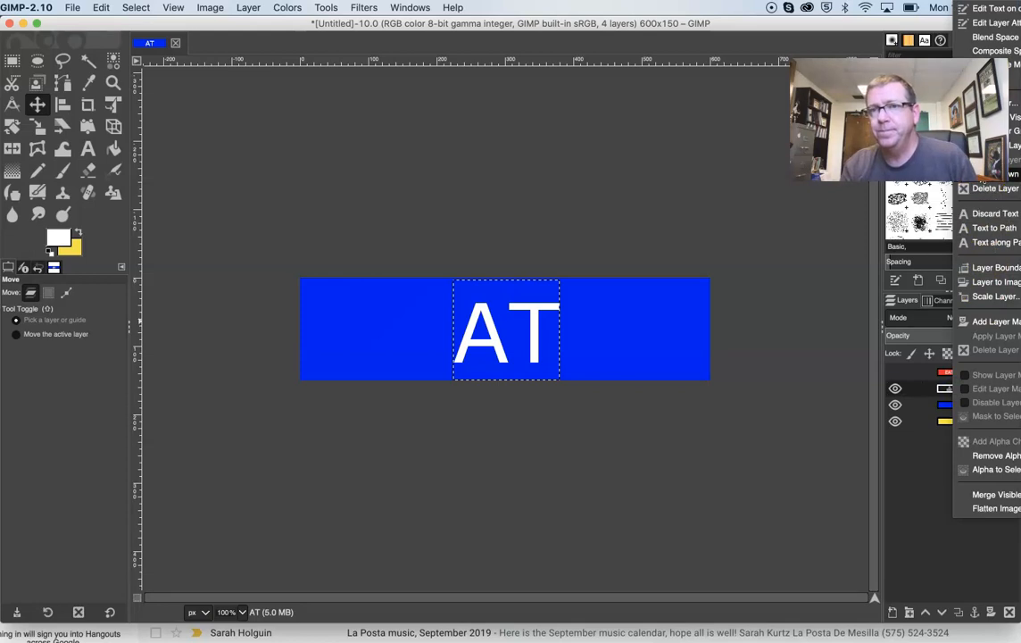
{"action": "left_click", "coordinate": [981, 188]}
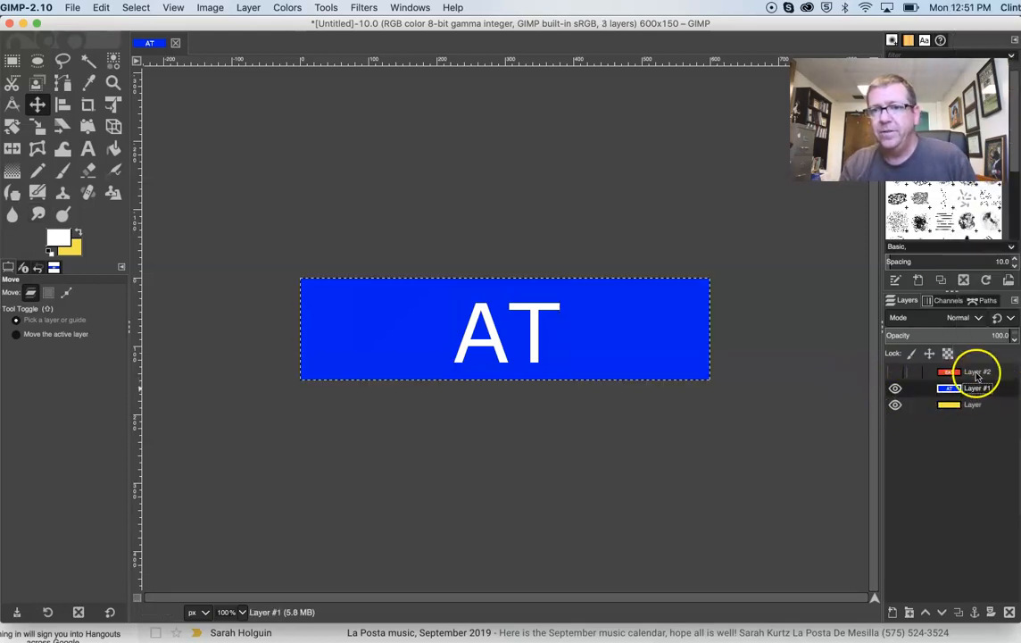
- Hide Layer #1 as well, leaving only the yellow layer shown, and make the yellow layer active
{"action": "left_click", "coordinate": [978, 373]}
{"action": "left_click", "coordinate": [895, 372]}
{"action": "left_click", "coordinate": [896, 372]}
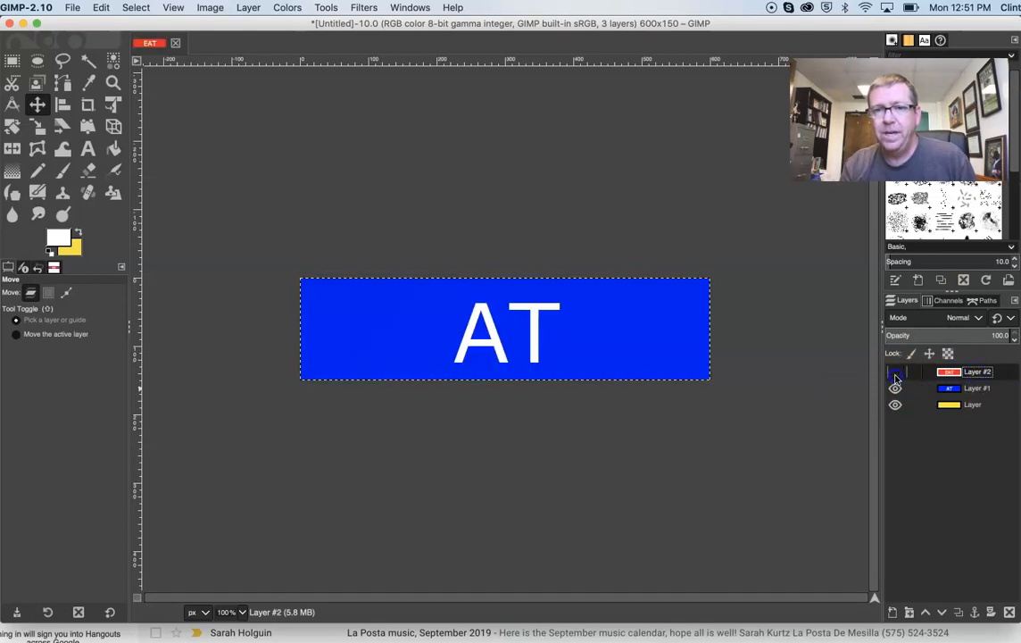
{"action": "left_click", "coordinate": [896, 389]}
{"action": "left_click", "coordinate": [948, 406]}
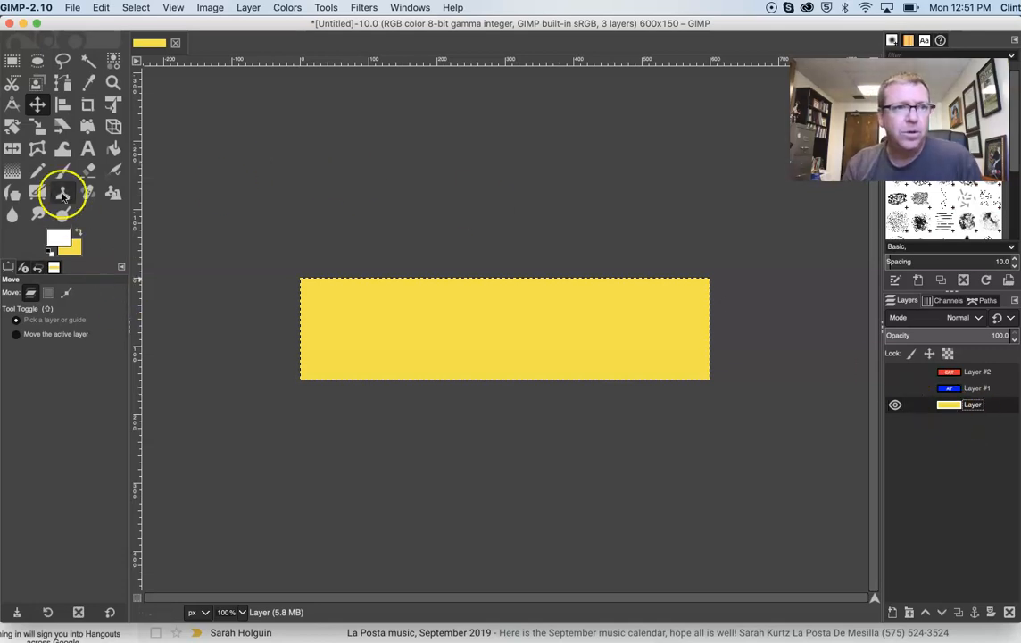
- Add the white text "JOE'S" in 120 px Sans-serif and move it to the center of the yellow banner
{"action": "left_click", "coordinate": [88, 149]}
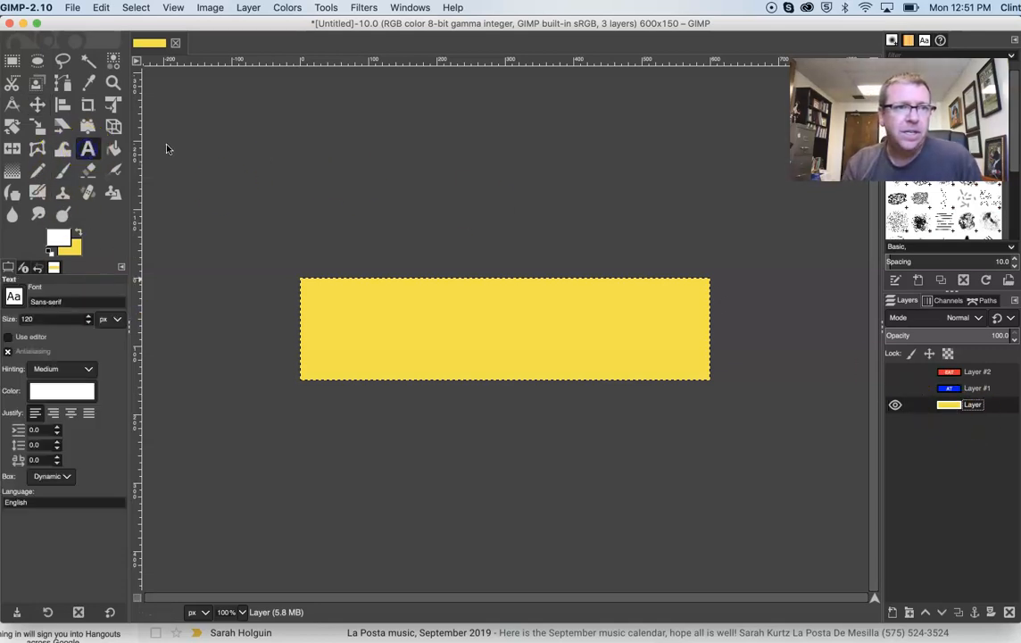
{"action": "left_click", "coordinate": [402, 291]}
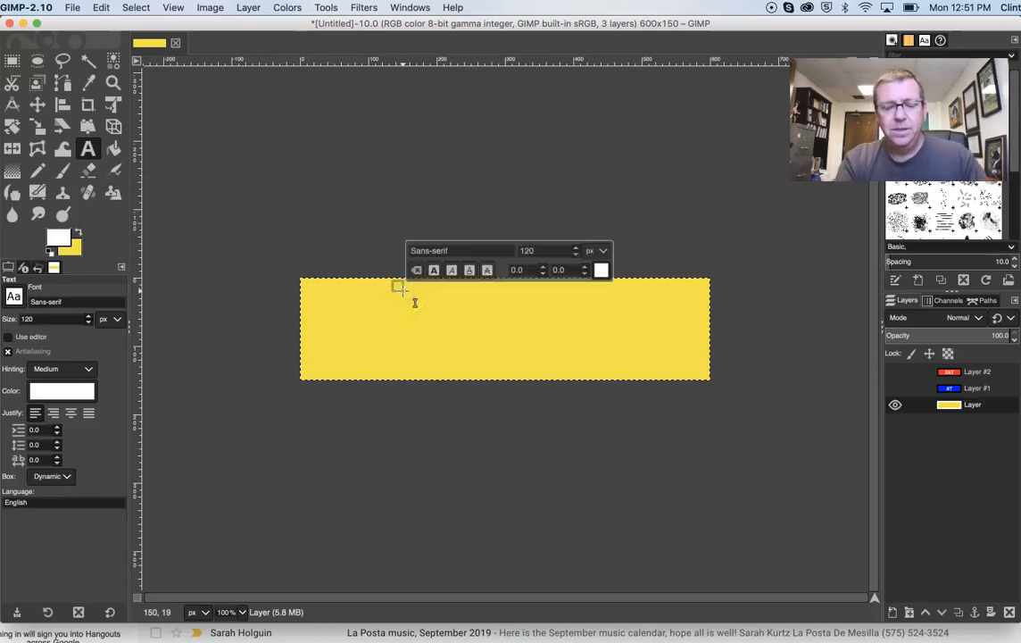
{"action": "type", "text": "JOE'S"}
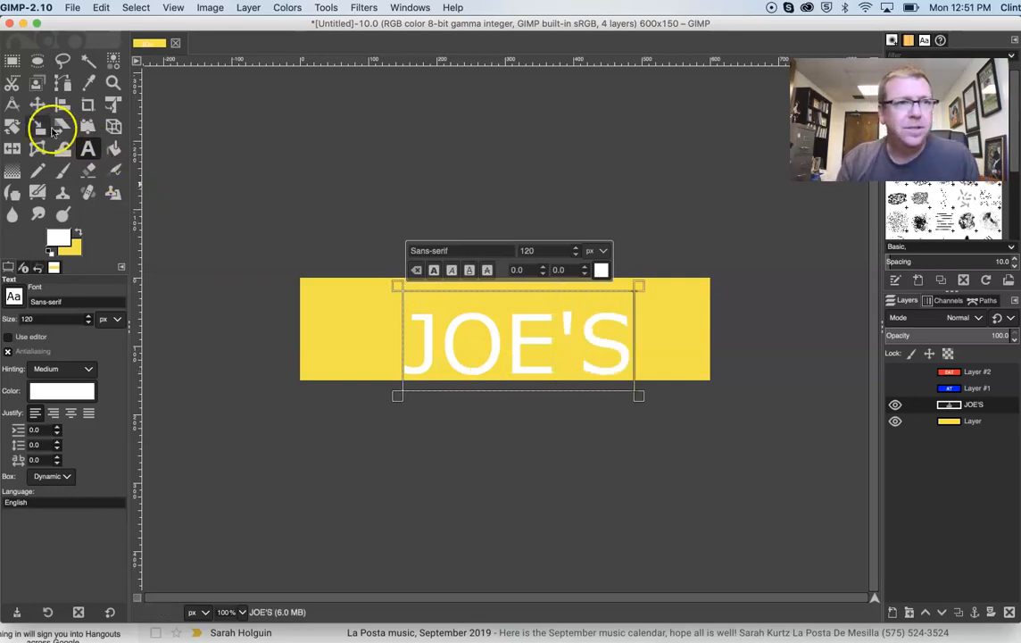
{"action": "left_click", "coordinate": [36, 103]}
{"action": "left_click_drag", "start_coordinate": [526, 320], "coordinate": [520, 303]}
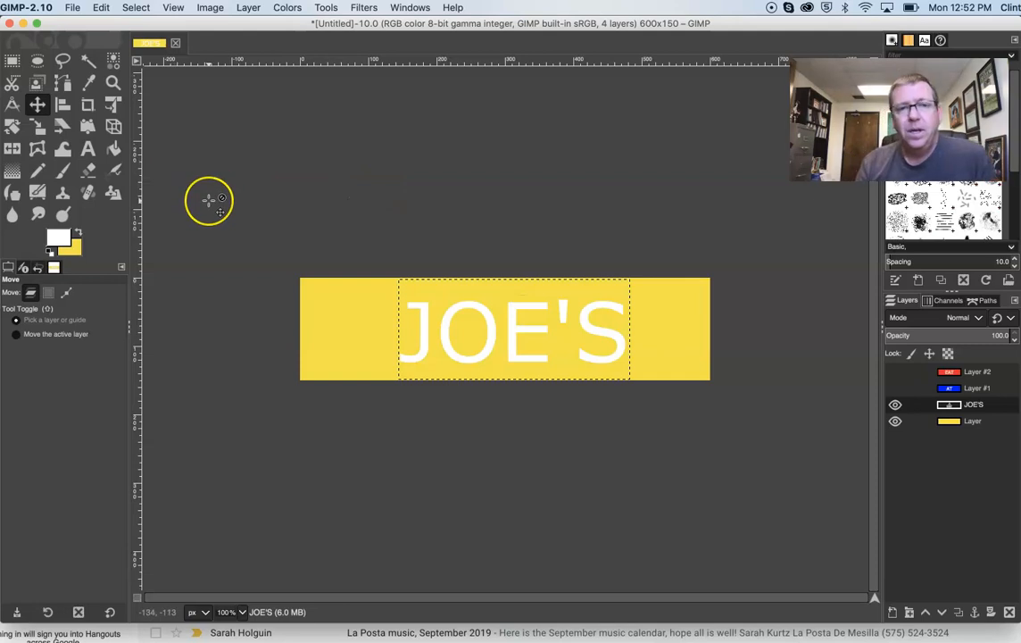
- Merge the JOE'S text layer down into the yellow layer and make Layer #1 and Layer #2 visible again
{"action": "double_click", "coordinate": [971, 406]}
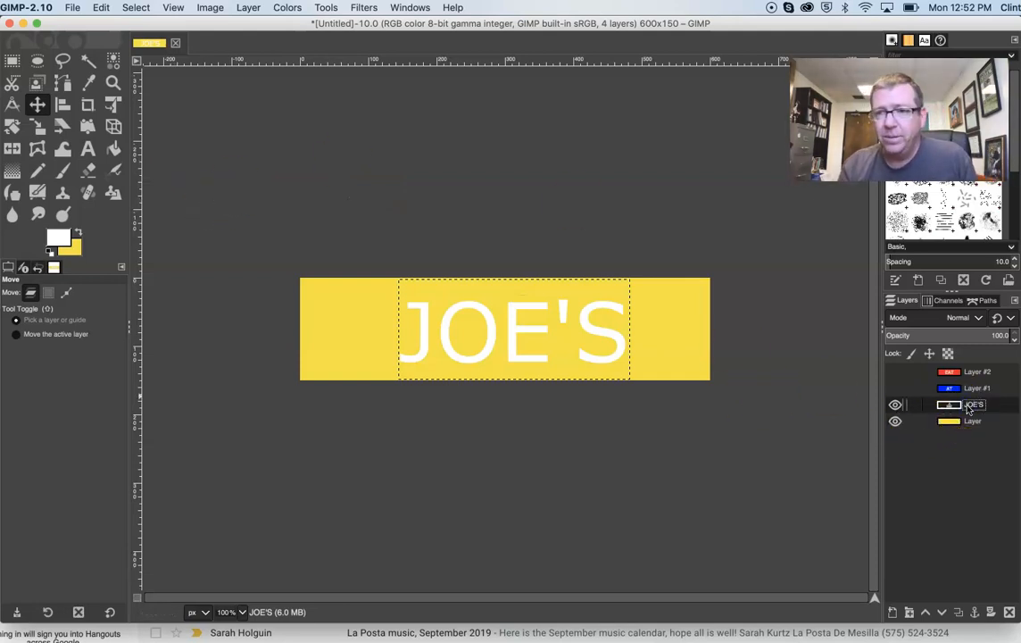
{"action": "right_click", "coordinate": [969, 408]}
{"action": "left_click", "coordinate": [984, 201]}
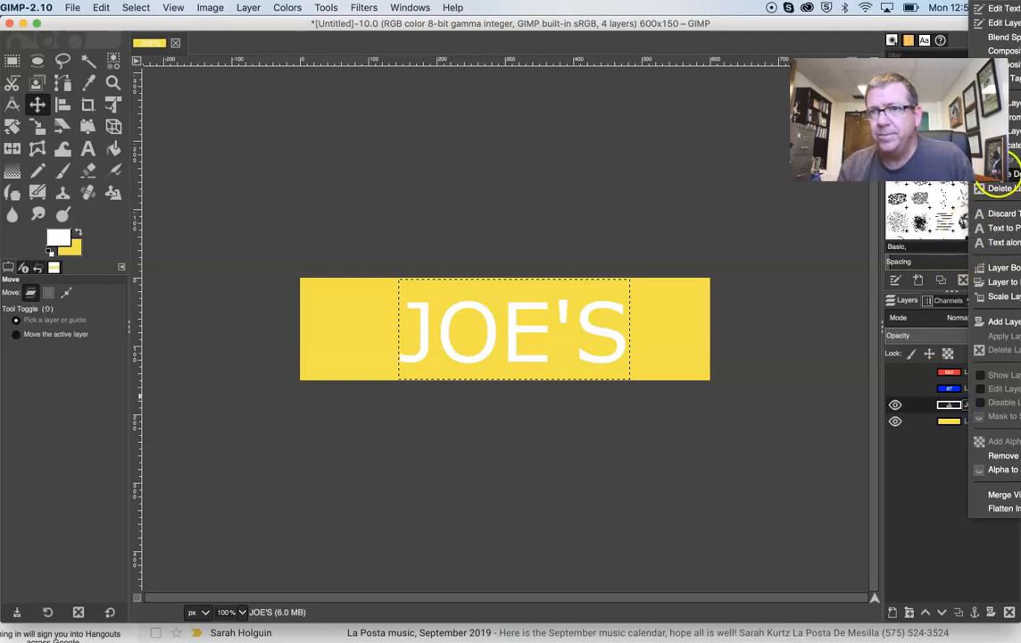
{"action": "left_click", "coordinate": [1004, 174]}
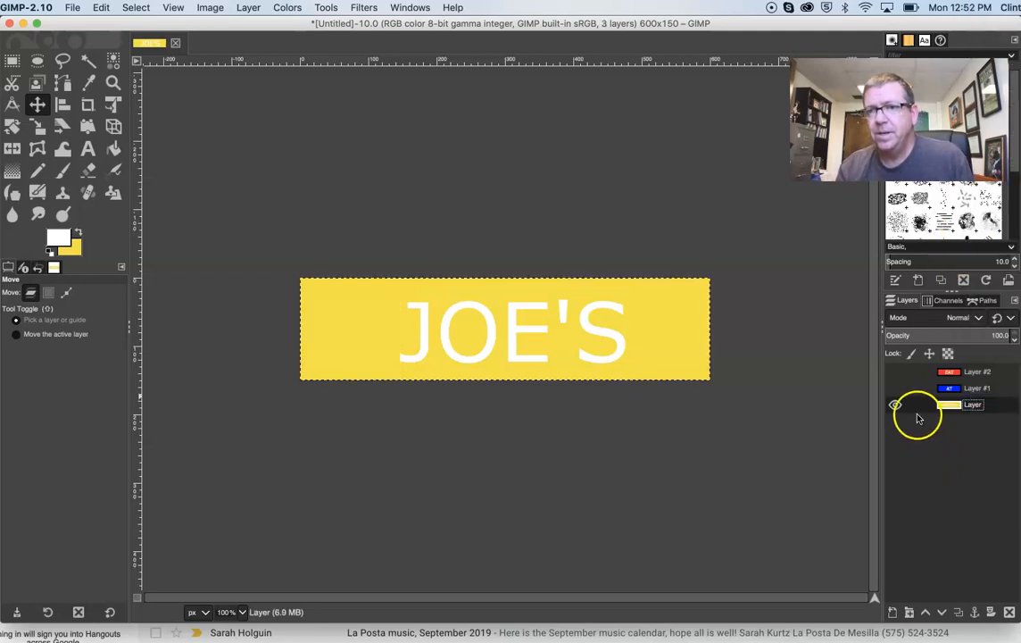
{"action": "left_click", "coordinate": [896, 389]}
{"action": "left_click", "coordinate": [896, 372]}
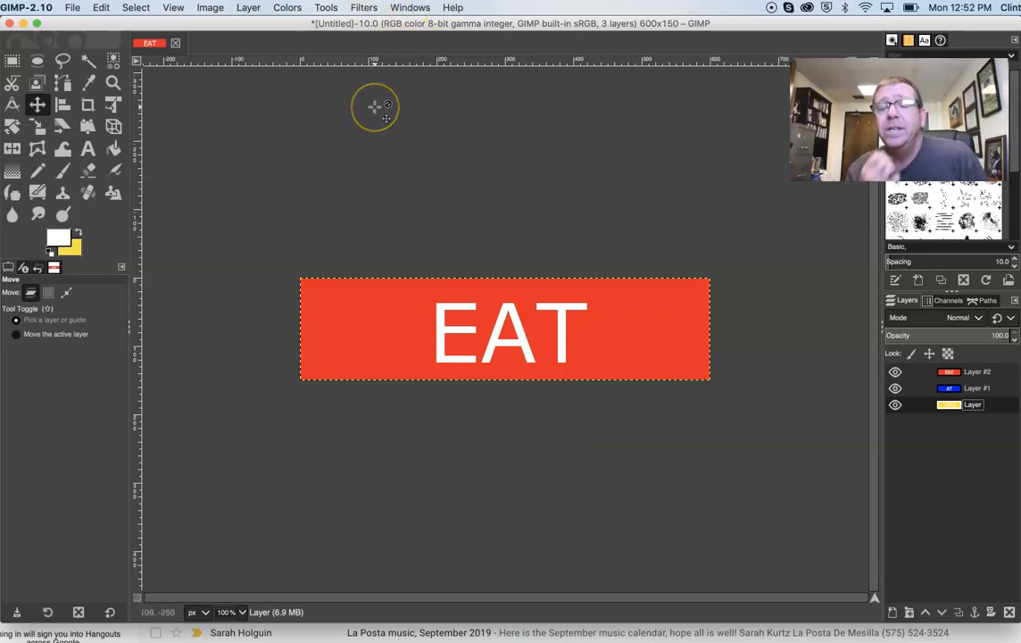
- Preview the layers as an animation with the Playback filter, playing and stopping it to check the frame order
{"action": "left_click", "coordinate": [361, 8]}
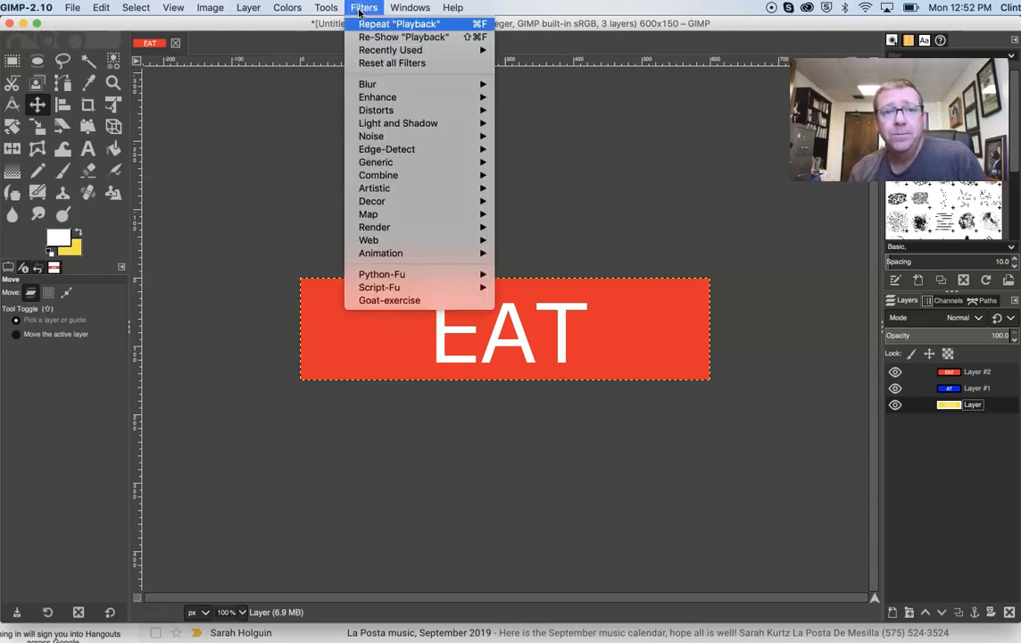
{"action": "mouse_move", "coordinate": [388, 257]}
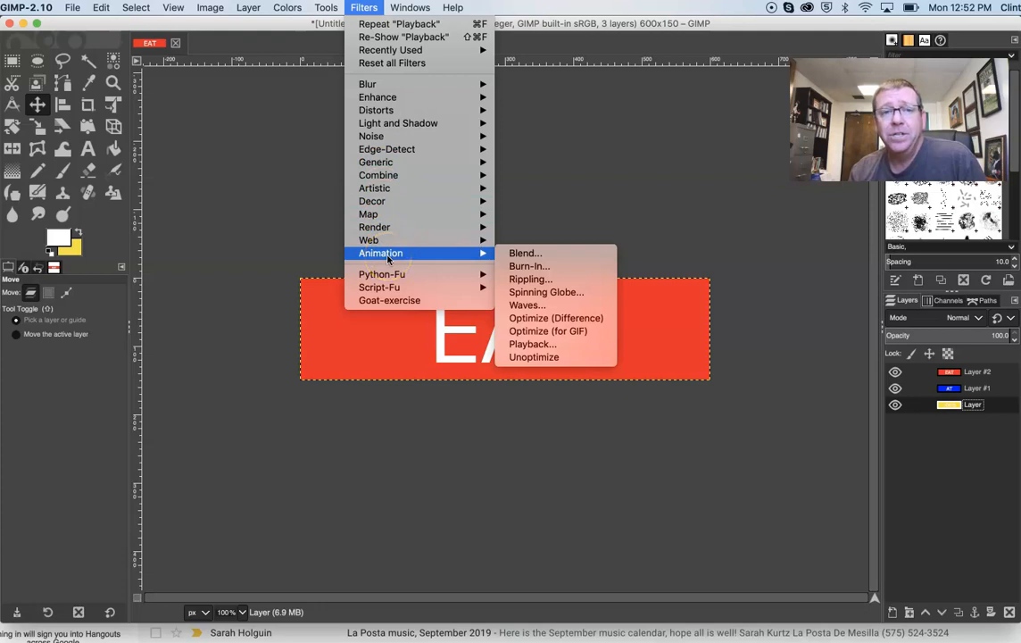
{"action": "left_click", "coordinate": [529, 346]}
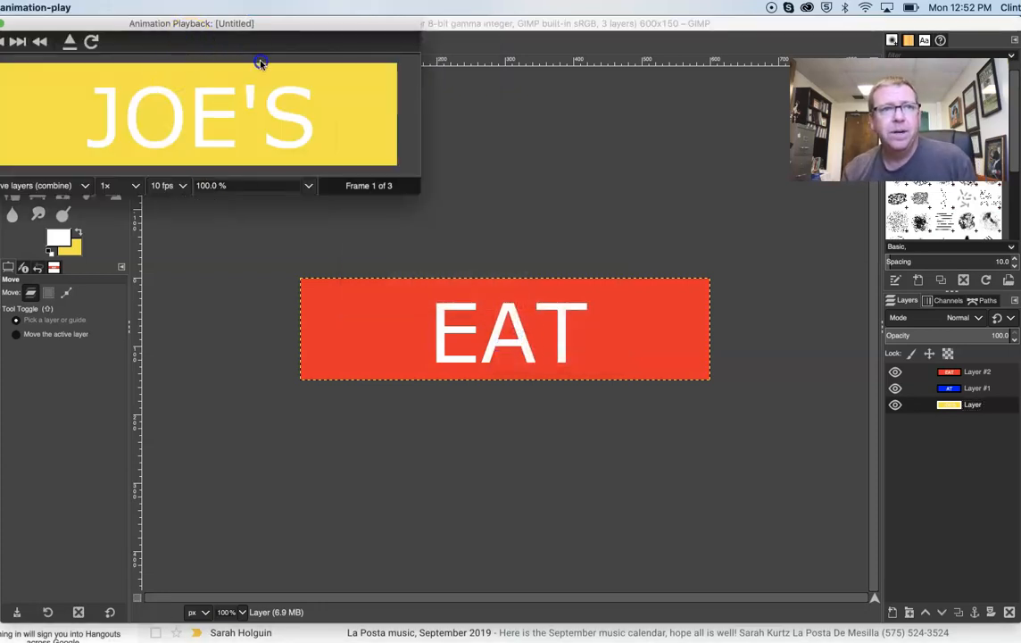
{"action": "left_click_drag", "start_coordinate": [212, 25], "coordinate": [299, 59]}
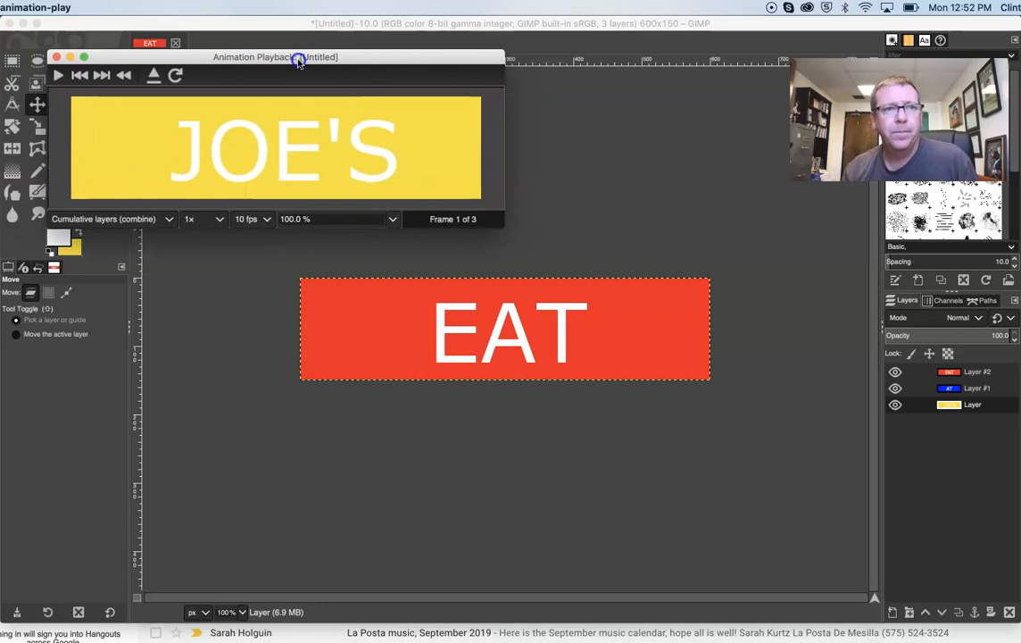
{"action": "left_click", "coordinate": [58, 79]}
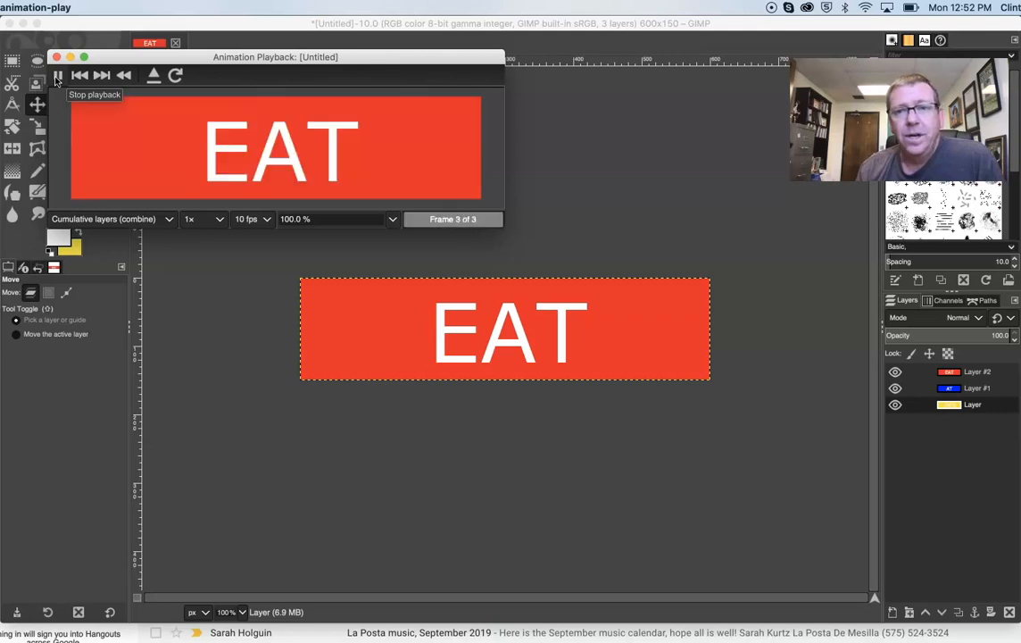
{"action": "left_click", "coordinate": [56, 78]}
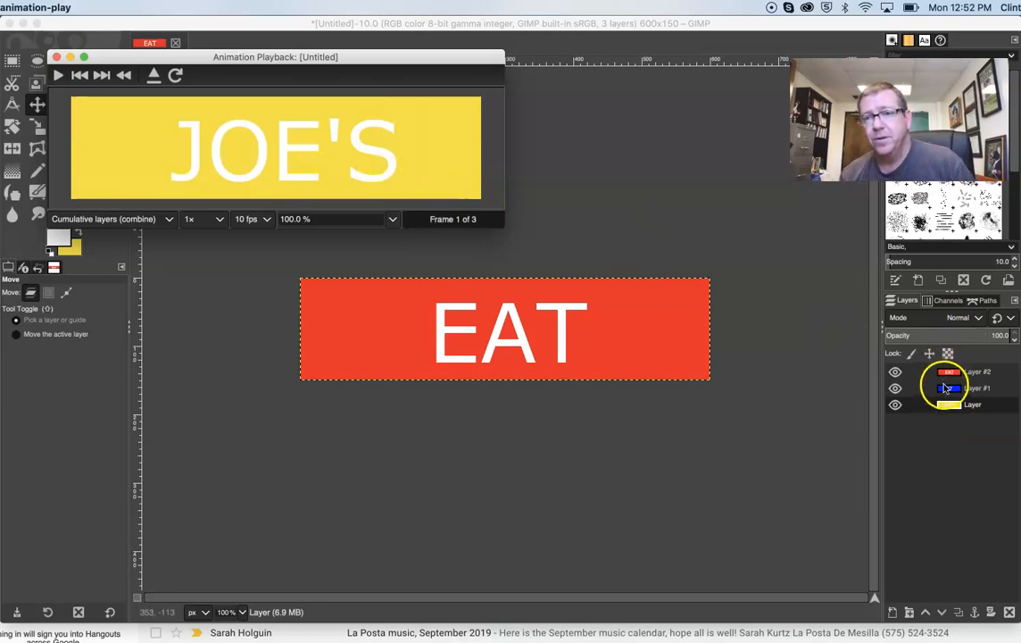
- Reorder the layers so the yellow JOE'S layer is on top, the blue AT layer in the middle and the red EAT layer at the bottom
{"action": "left_click", "coordinate": [954, 408]}
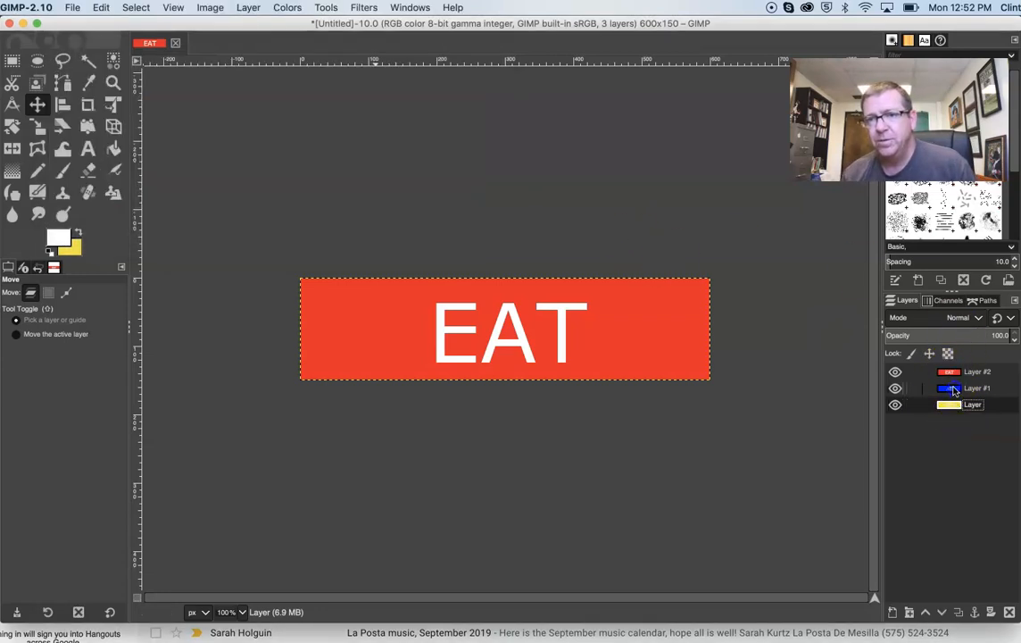
{"action": "left_click", "coordinate": [953, 408]}
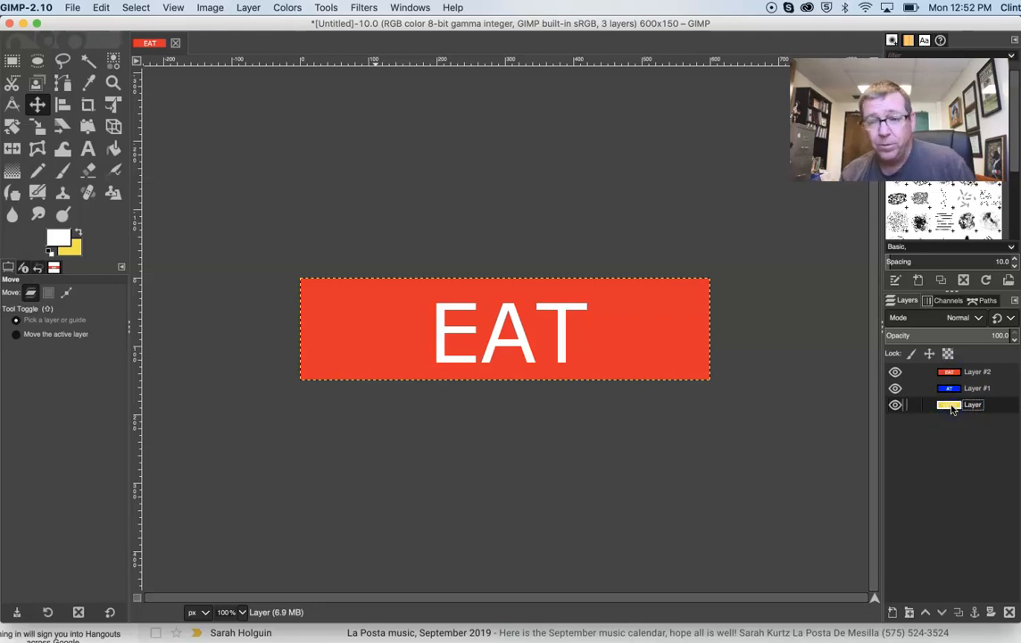
{"action": "left_click", "coordinate": [952, 407]}
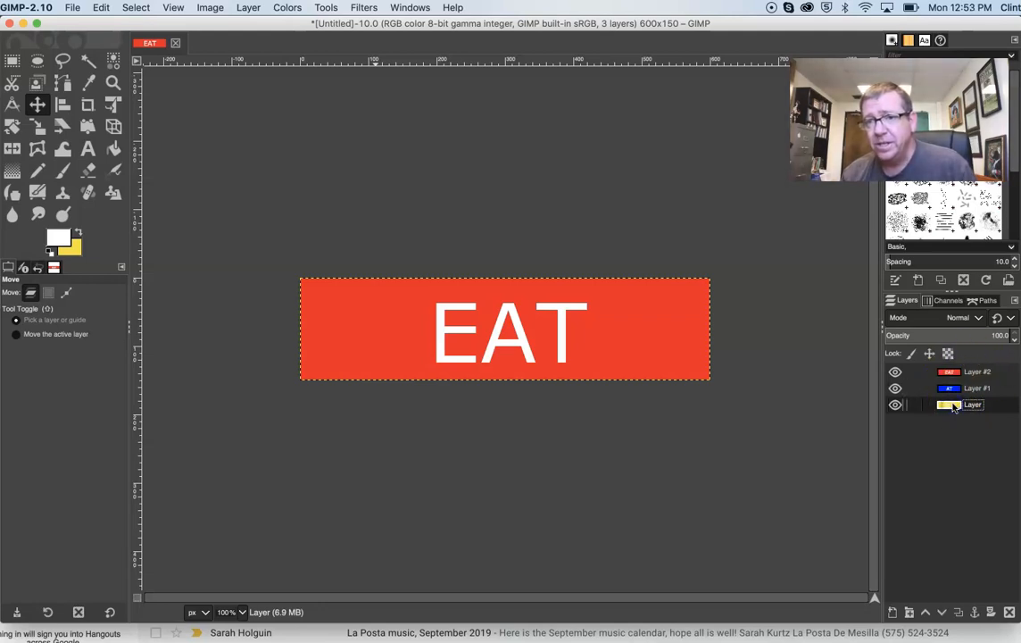
{"action": "left_click", "coordinate": [954, 407]}
{"action": "left_click_drag", "start_coordinate": [953, 397], "coordinate": [951, 371]}
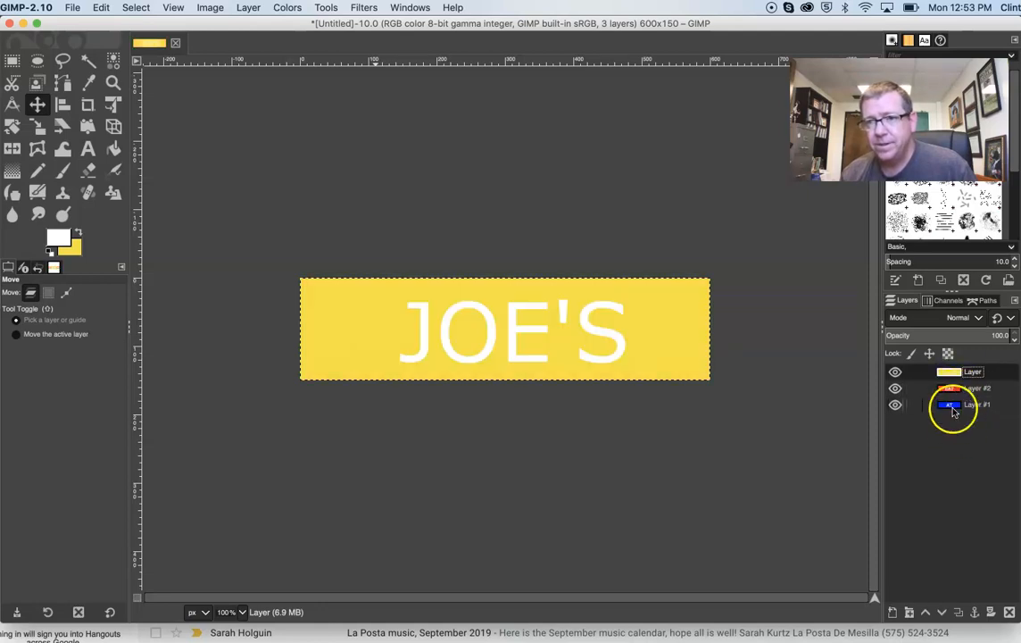
{"action": "left_click", "coordinate": [953, 407]}
{"action": "left_click_drag", "start_coordinate": [953, 408], "coordinate": [950, 393]}
{"action": "left_click", "coordinate": [948, 404]}
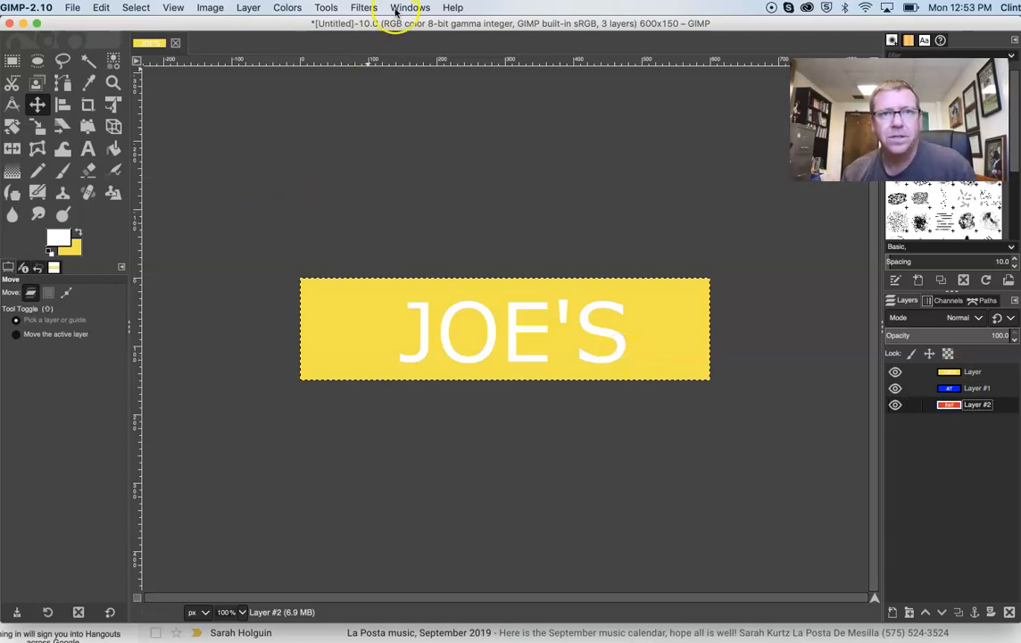
- Preview the reordered layers with the animation Playback filter to check the frame sequence, and close the preview
{"action": "left_click", "coordinate": [363, 8]}
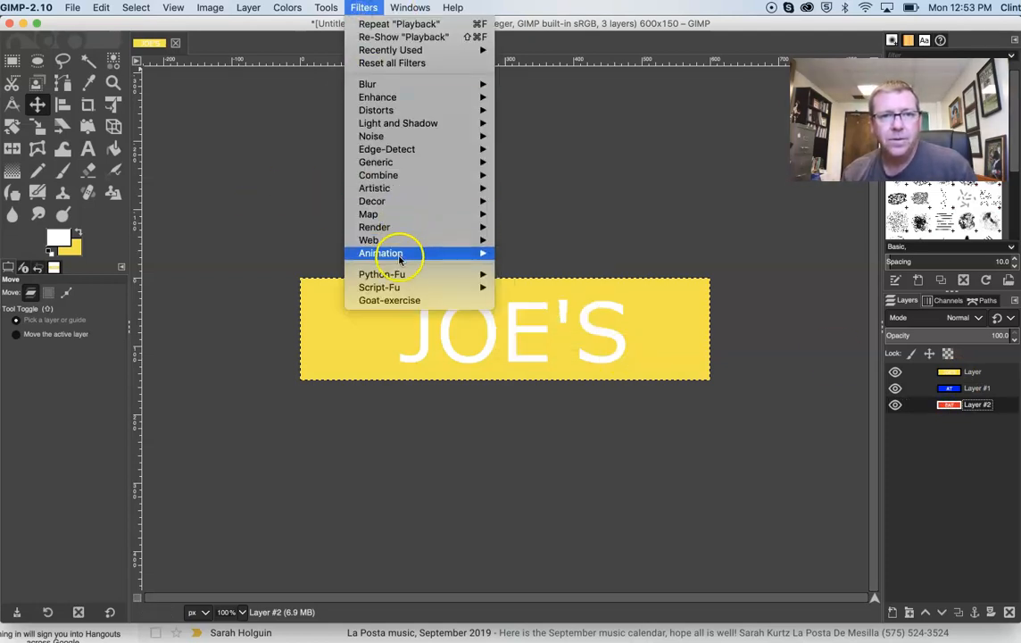
{"action": "left_click", "coordinate": [534, 345]}
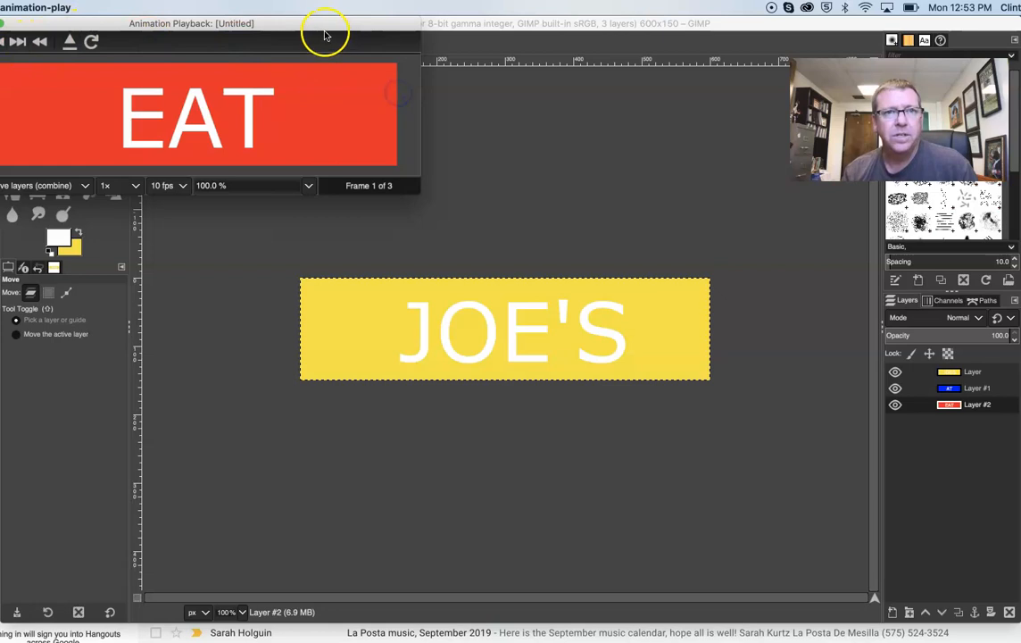
{"action": "left_click_drag", "start_coordinate": [209, 29], "coordinate": [407, 101]}
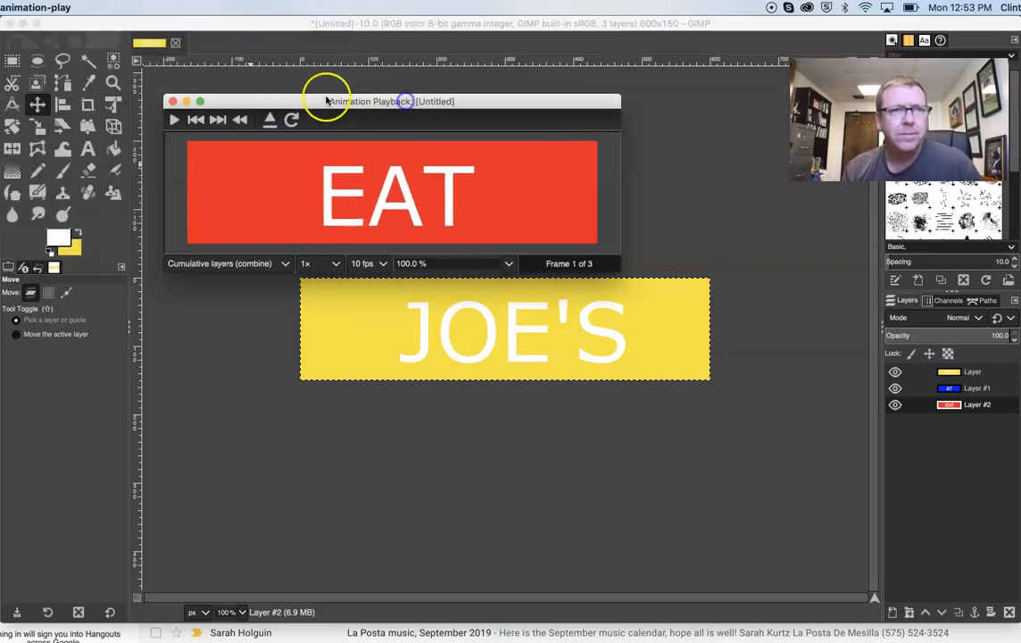
{"action": "left_click", "coordinate": [175, 122]}
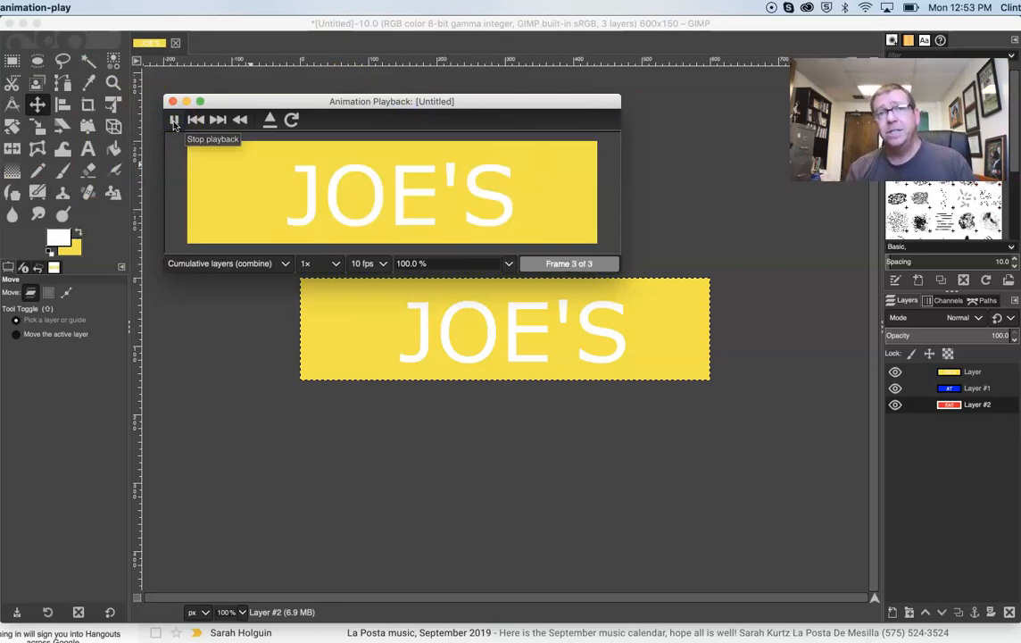
{"action": "left_click", "coordinate": [172, 101]}
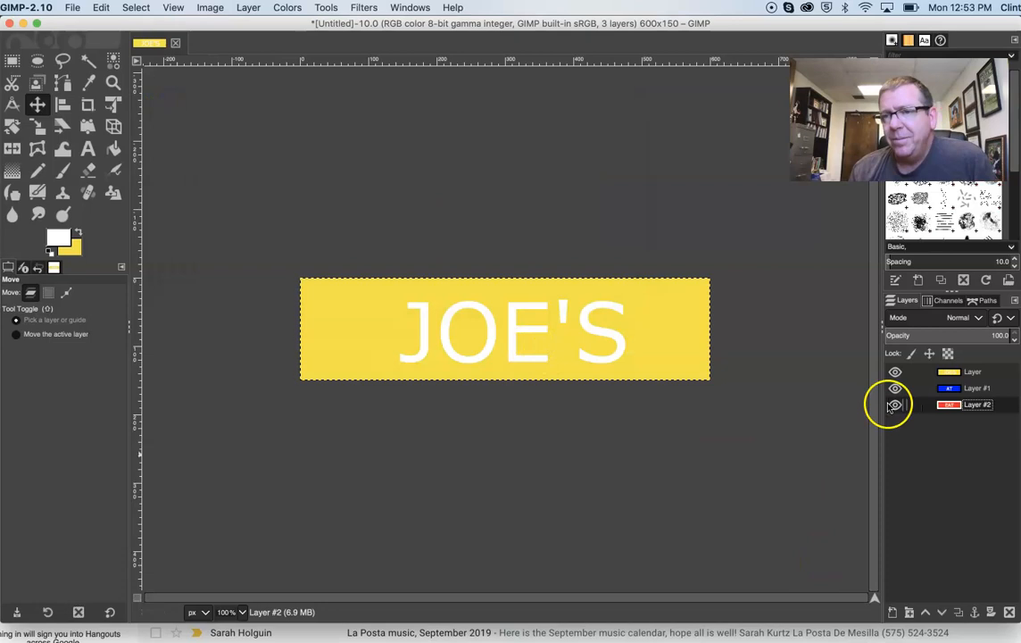
- Give the red EAT layer a half-second frame duration by renaming it "Layer #2 (500ms)"
{"action": "double_click", "coordinate": [945, 406]}
{"action": "left_click_drag", "start_coordinate": [929, 248], "coordinate": [668, 209]}
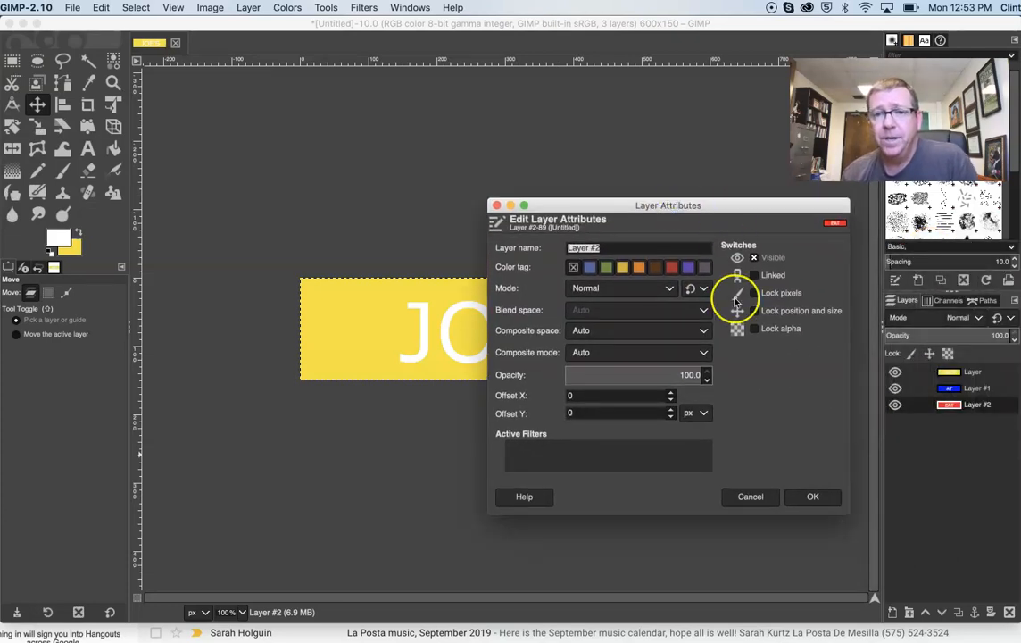
{"action": "left_click", "coordinate": [627, 248]}
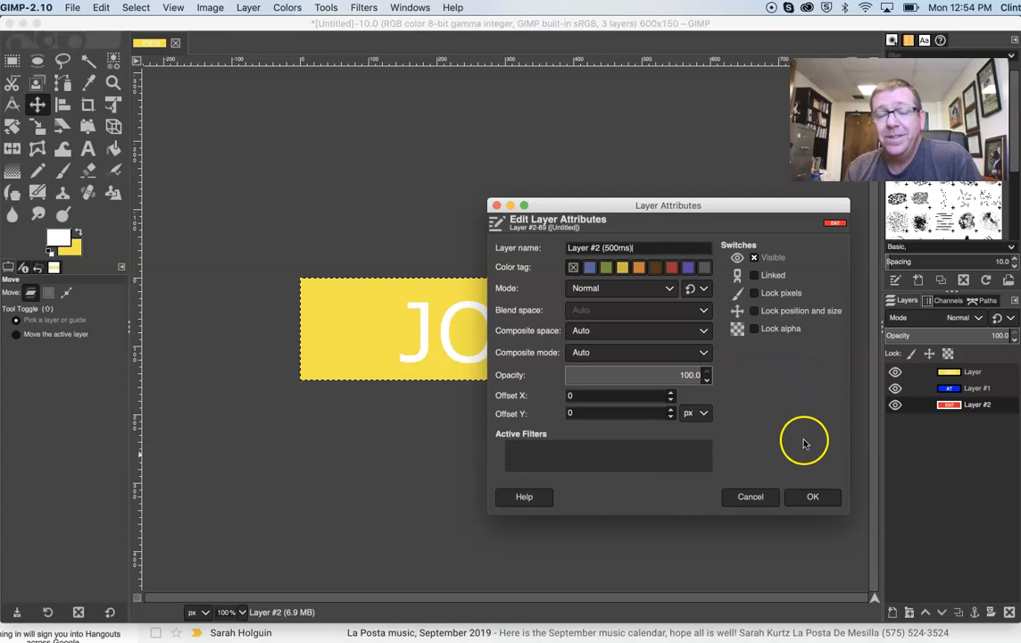
{"action": "left_click", "coordinate": [805, 505]}
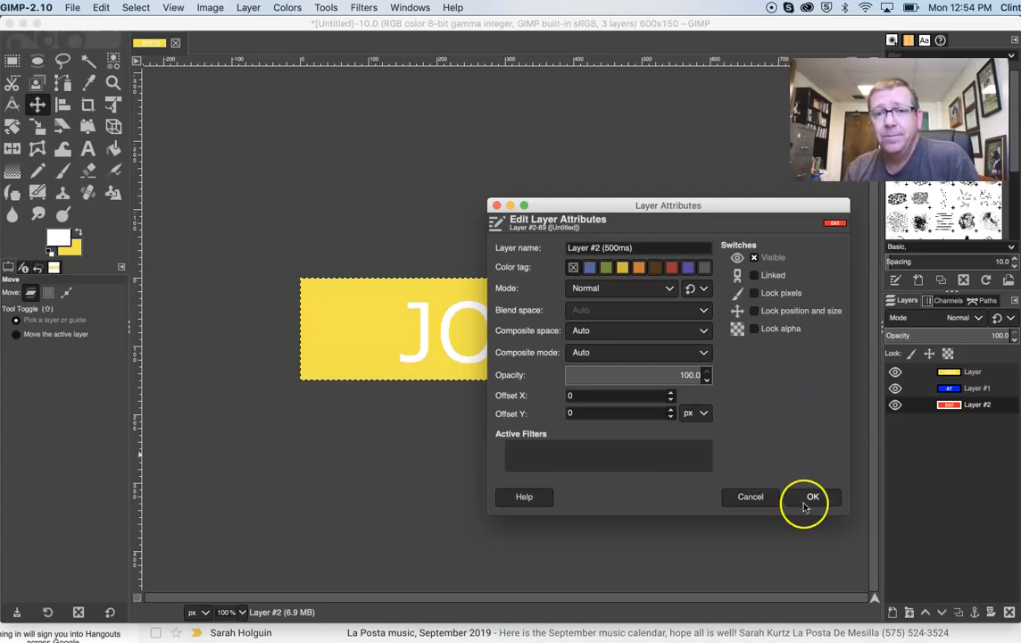
- Give the blue AT layer a half-second frame duration by renaming it "Layer #1 (500ms)"
{"action": "double_click", "coordinate": [945, 391]}
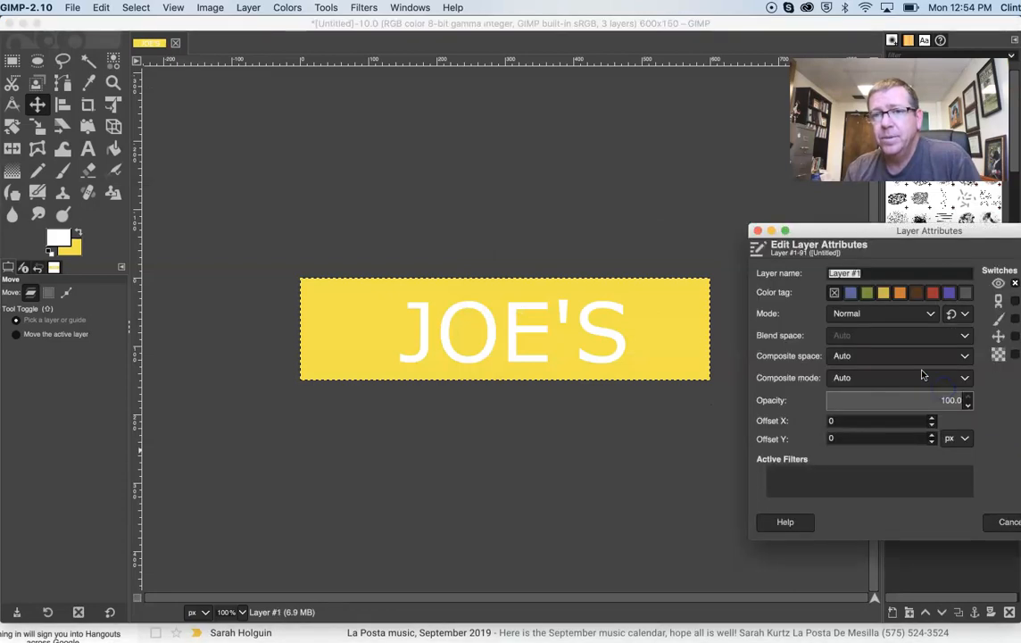
{"action": "left_click_drag", "start_coordinate": [869, 227], "coordinate": [568, 216]}
{"action": "left_click", "coordinate": [567, 259]}
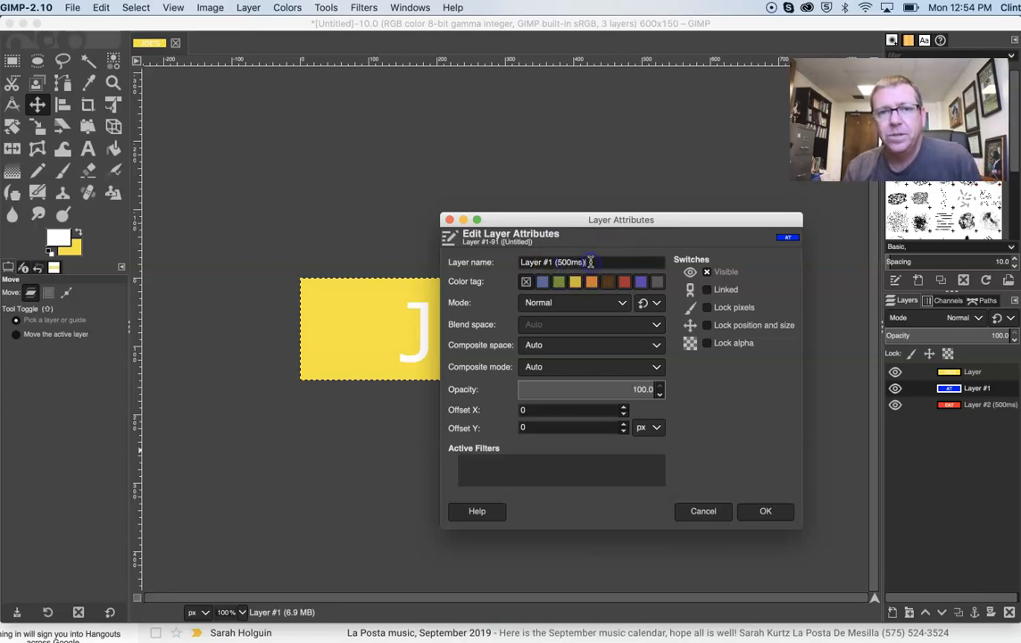
{"action": "left_click", "coordinate": [766, 512]}
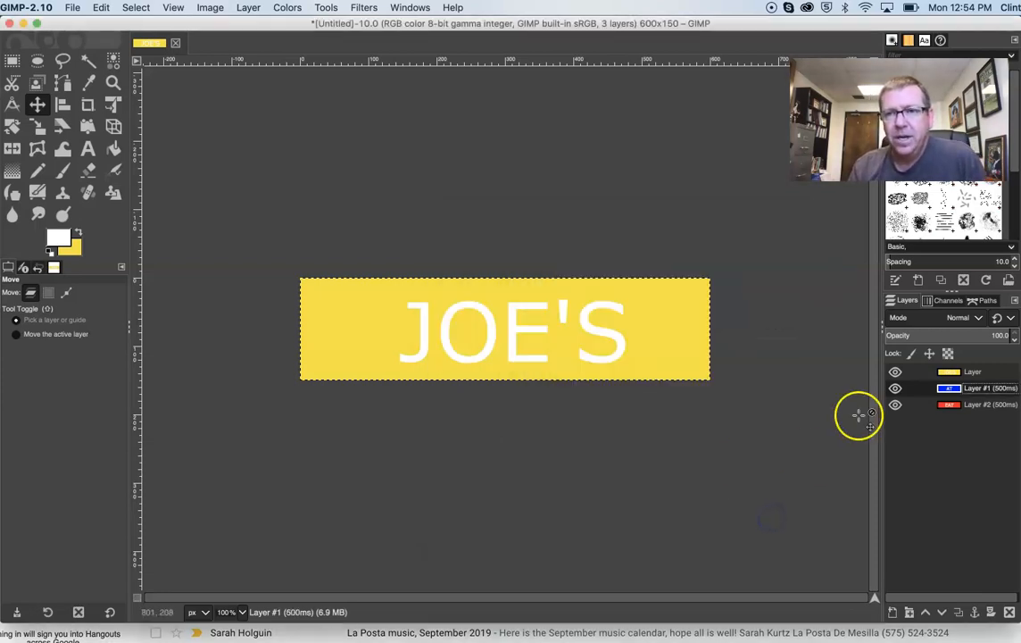
- Give the yellow JOE'S layer a two-second frame duration by renaming it "Layer (2000ms)"
{"action": "double_click", "coordinate": [948, 372]}
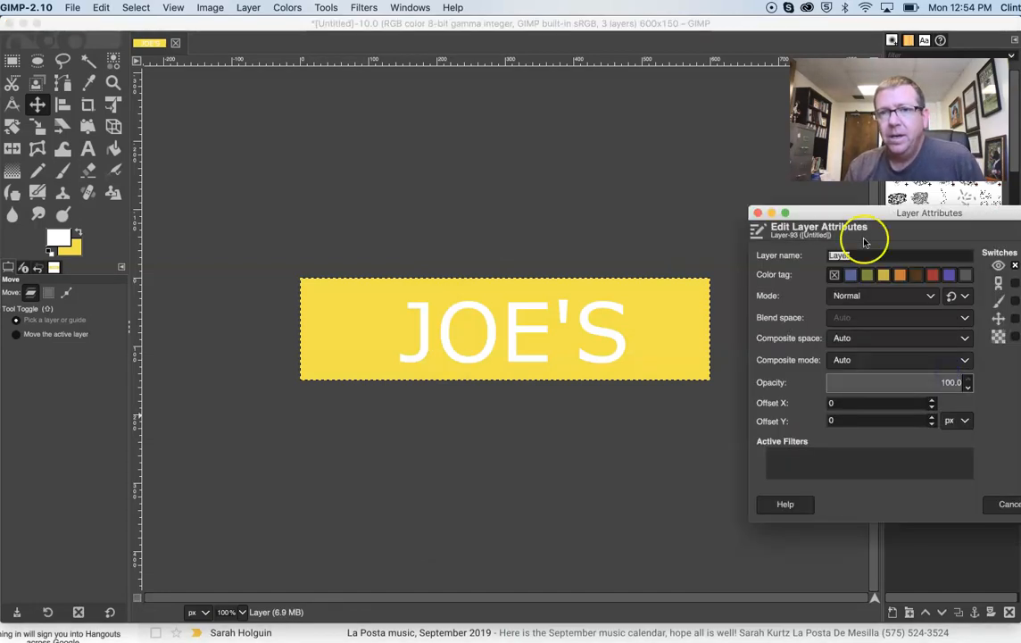
{"action": "left_click_drag", "start_coordinate": [866, 215], "coordinate": [444, 175]}
{"action": "left_click", "coordinate": [438, 214]}
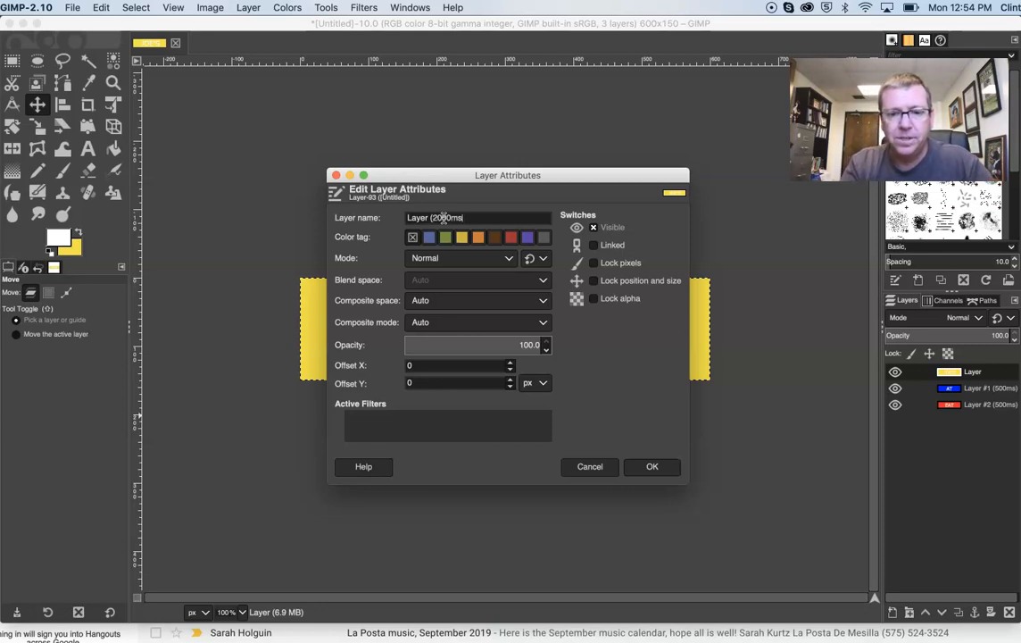
{"action": "left_click", "coordinate": [650, 467]}
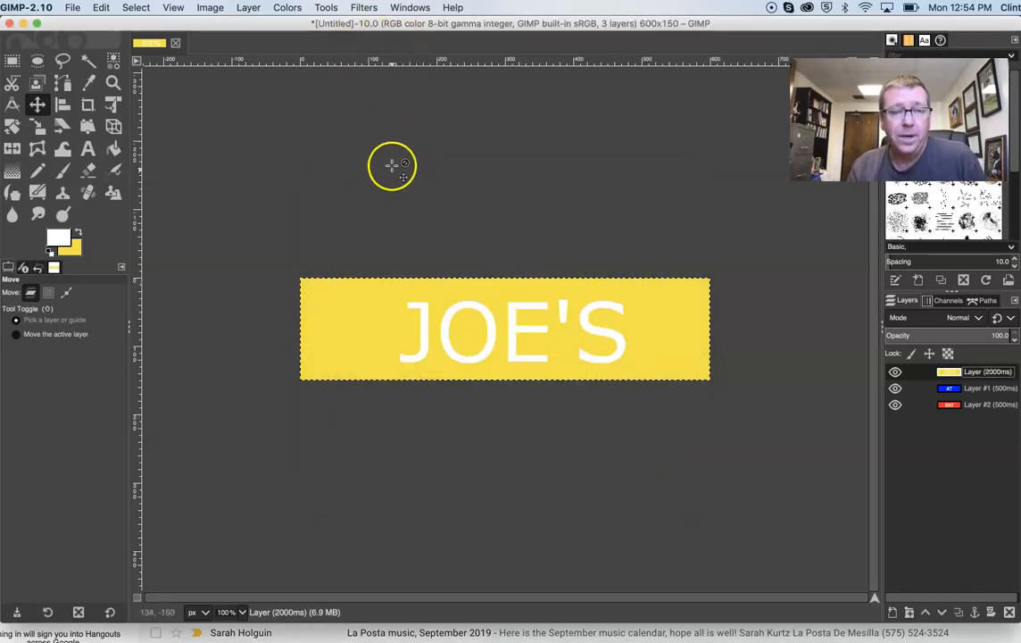
- Play the animation with the Playback filter to check the frame durations, and close the preview
{"action": "left_click", "coordinate": [401, 9]}
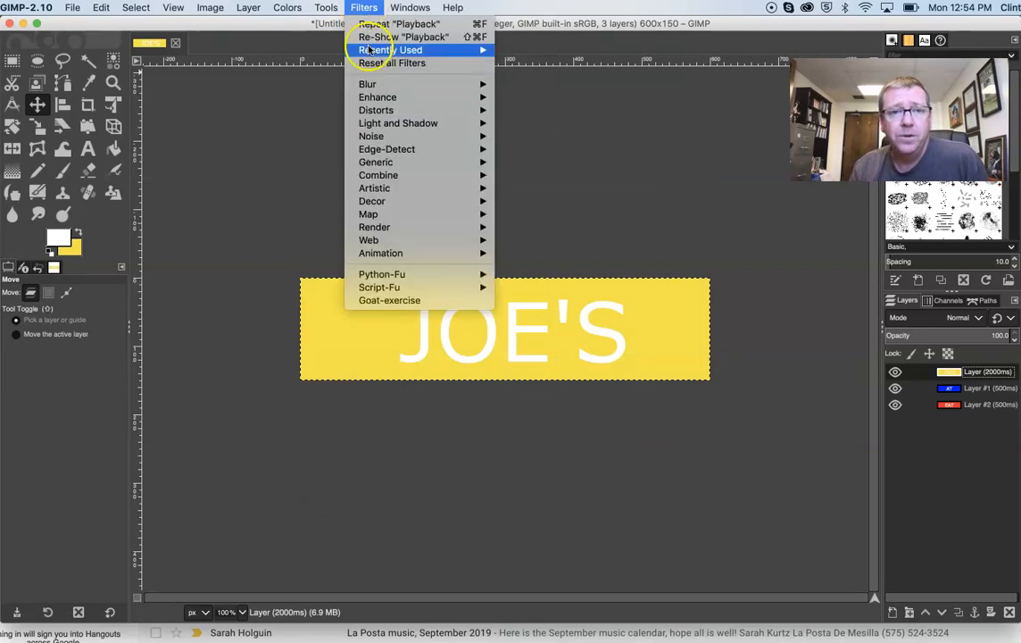
{"action": "mouse_move", "coordinate": [399, 253]}
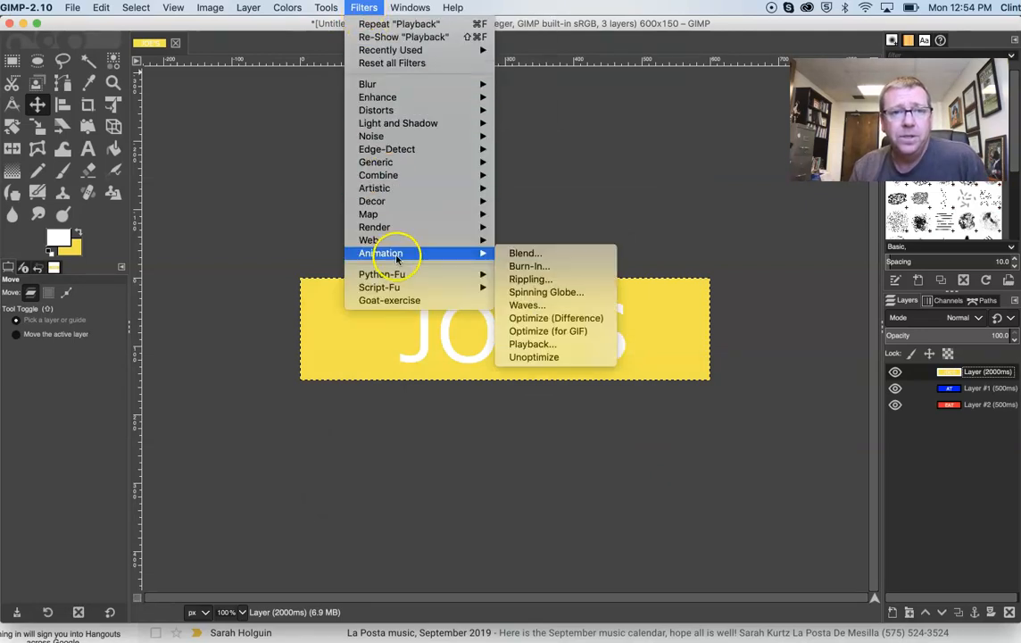
{"action": "left_click", "coordinate": [542, 344]}
{"action": "left_click_drag", "start_coordinate": [136, 25], "coordinate": [269, 77]}
{"action": "left_click", "coordinate": [111, 95]}
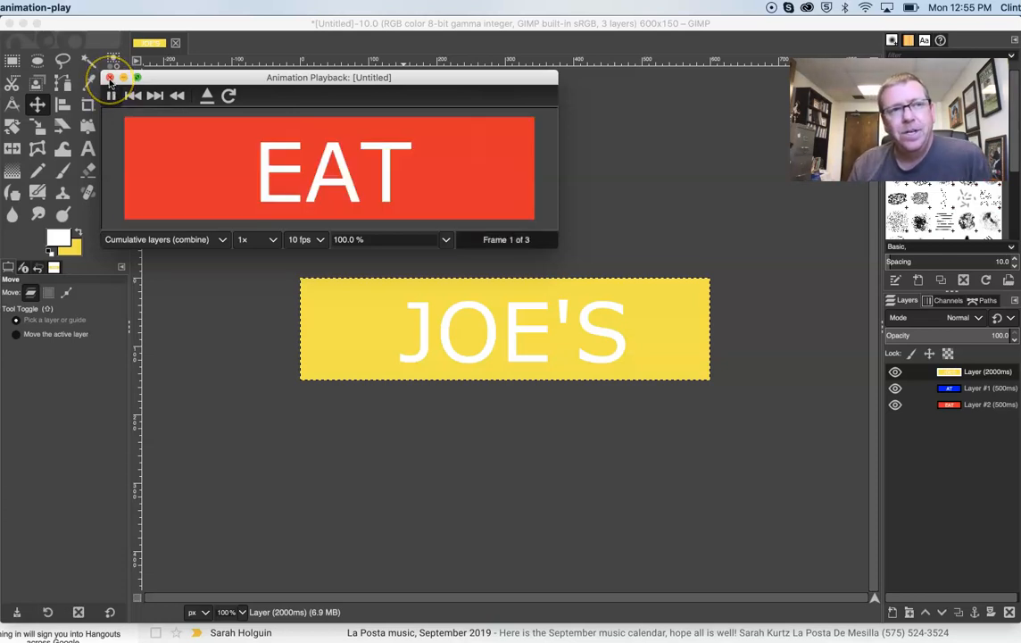
{"action": "left_click", "coordinate": [108, 79]}
{"action": "left_click", "coordinate": [449, 201]}
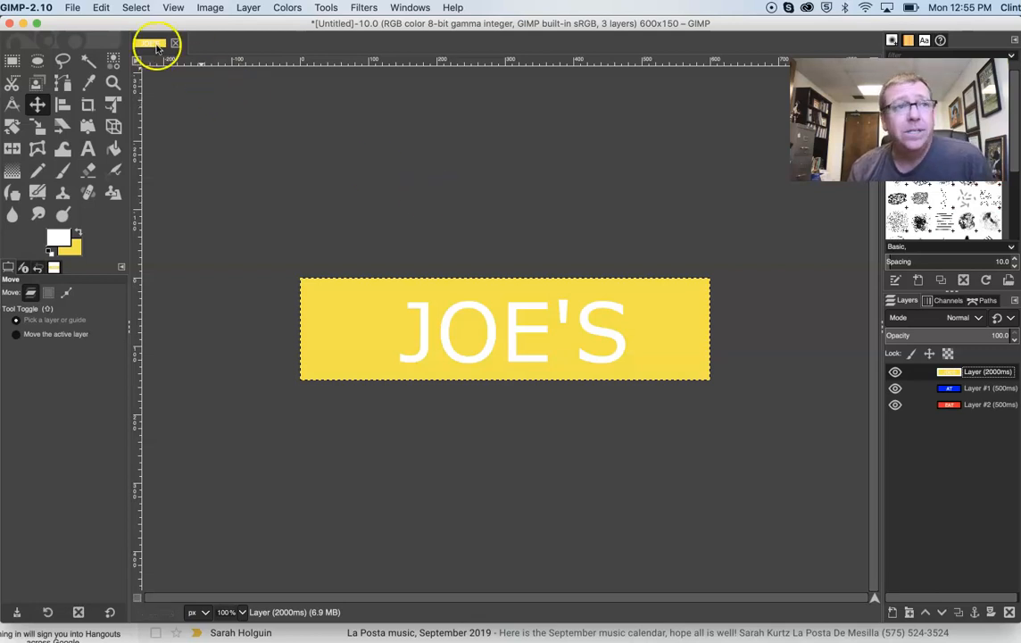
- Export the image to the Documents folder as gimp-example.gif, saved as an animation that loops forever with 100 ms delay where unspecified
{"action": "left_click", "coordinate": [72, 8]}
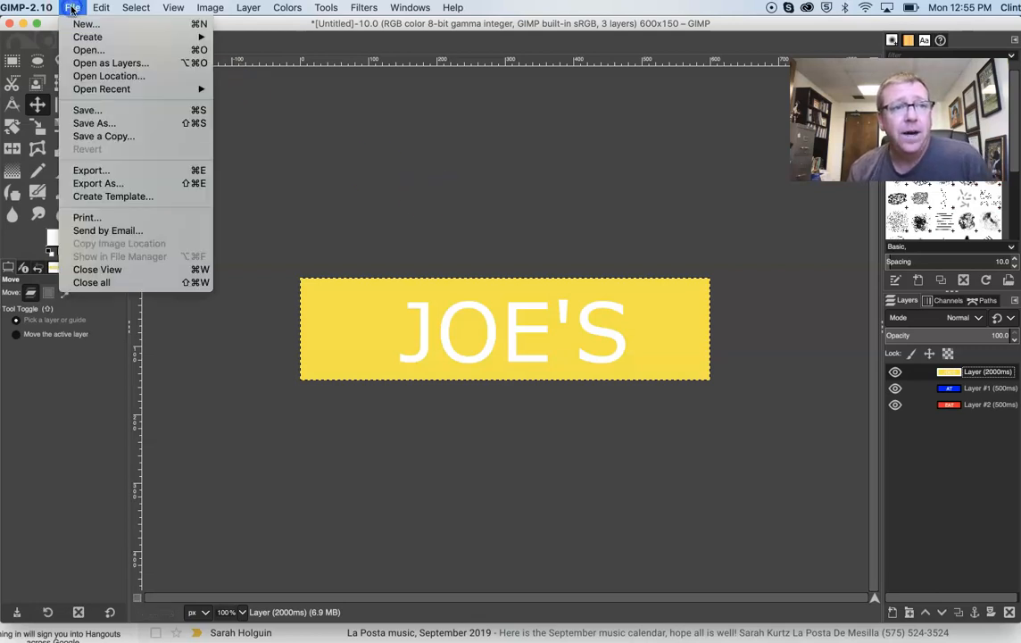
{"action": "left_click", "coordinate": [102, 183]}
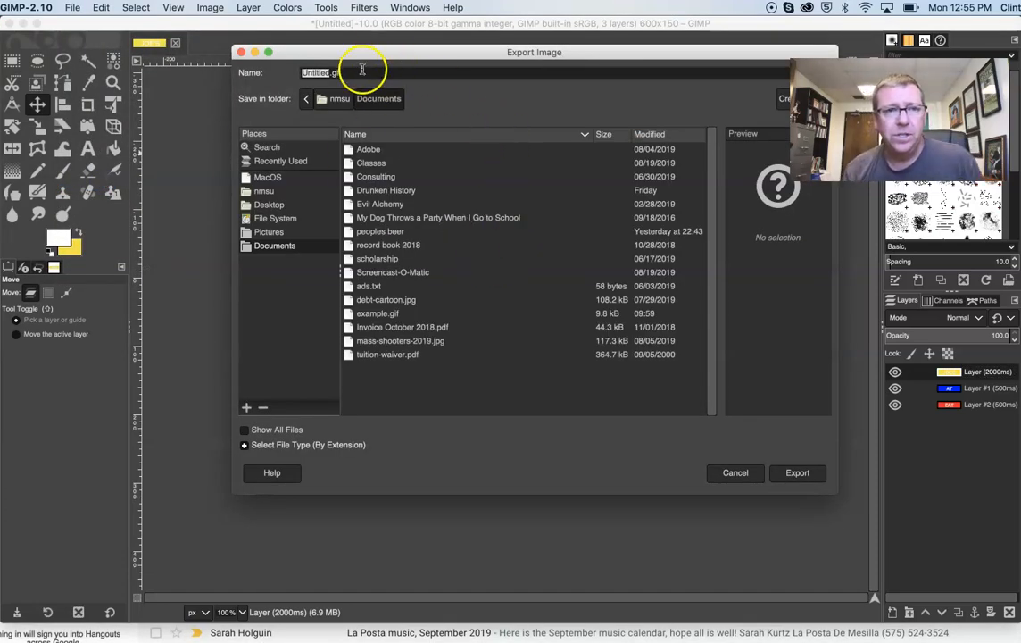
{"action": "left_click_drag", "start_coordinate": [348, 75], "coordinate": [302, 75]}
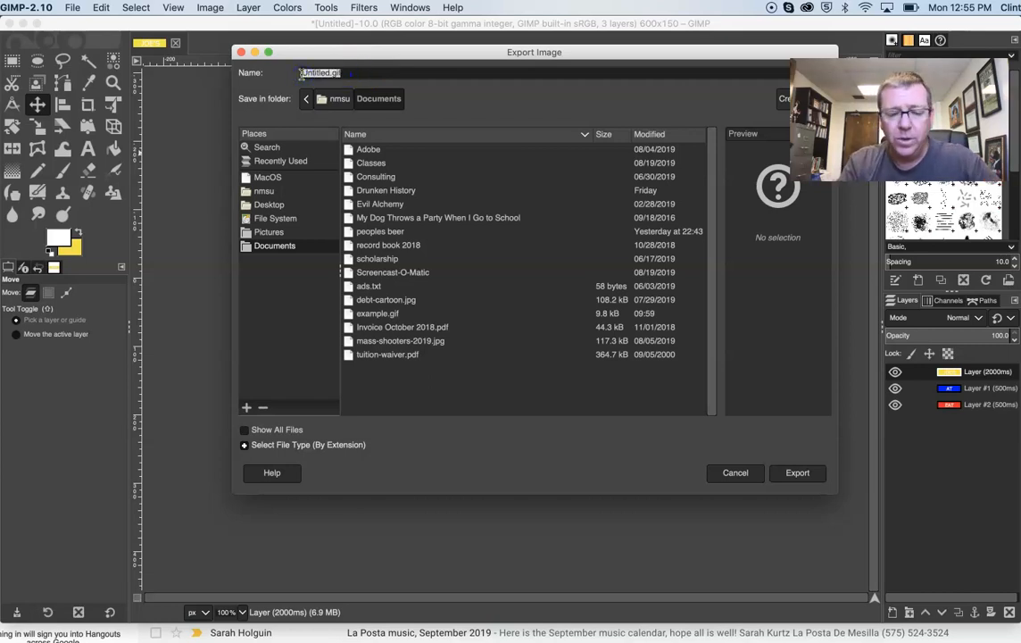
{"action": "type", "text": "gimp-examp"}
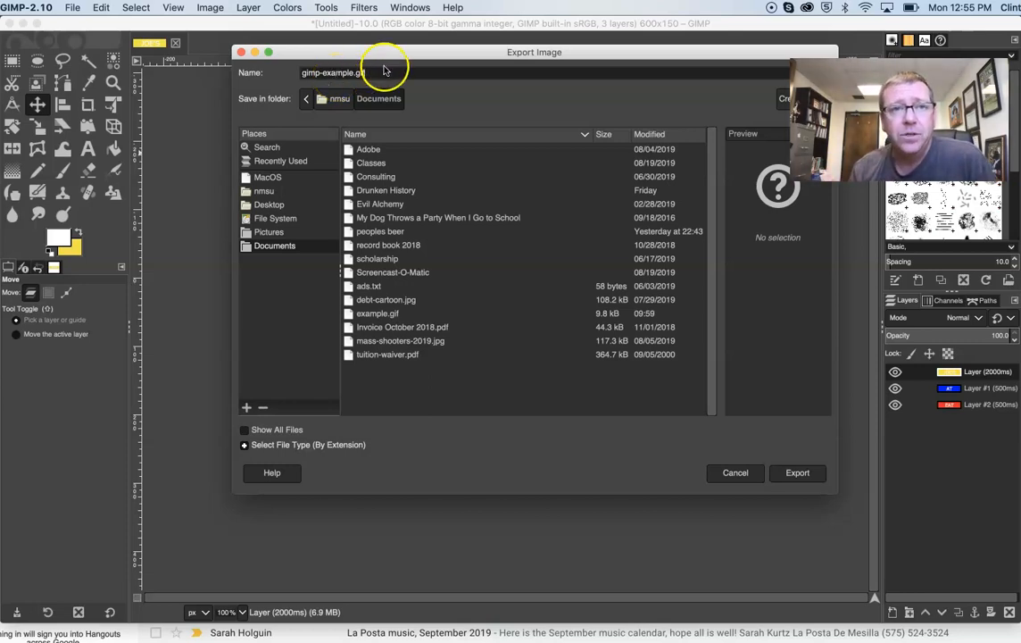
{"action": "mouse_move", "coordinate": [369, 74]}
{"action": "left_mouse_down"}
{"action": "mouse_move", "coordinate": [347, 74]}
{"action": "mouse_move", "coordinate": [381, 73]}
{"action": "left_mouse_up"}
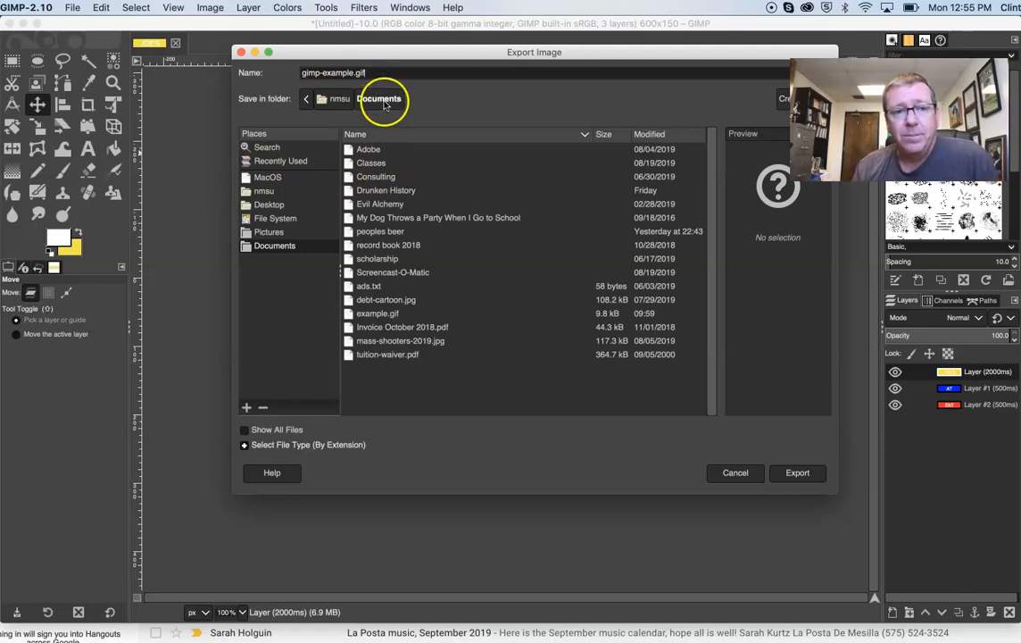
{"action": "left_click", "coordinate": [798, 480]}
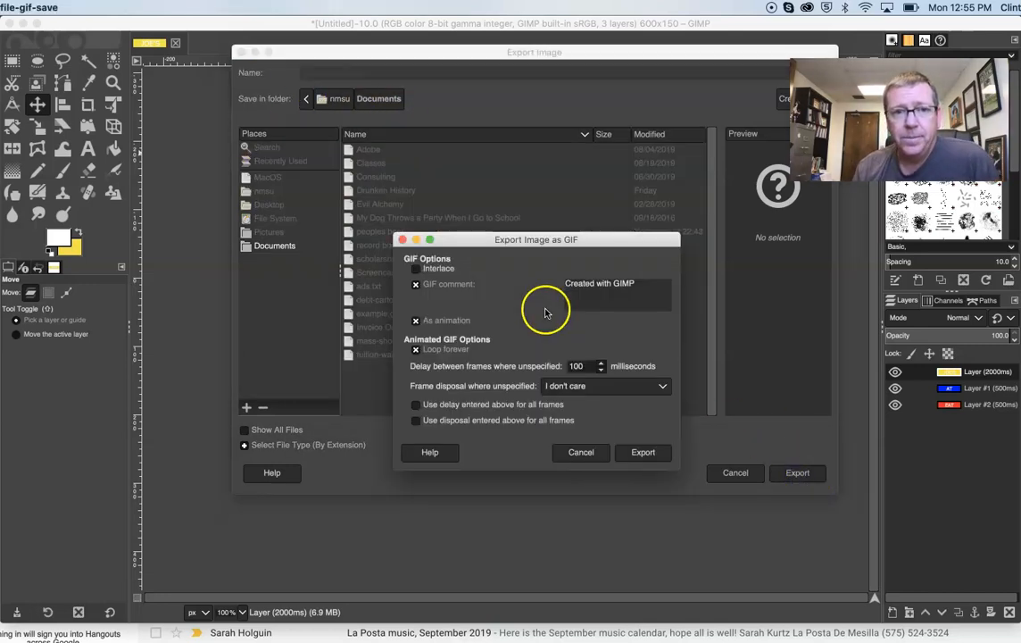
{"action": "left_click_drag", "start_coordinate": [548, 248], "coordinate": [553, 103]}
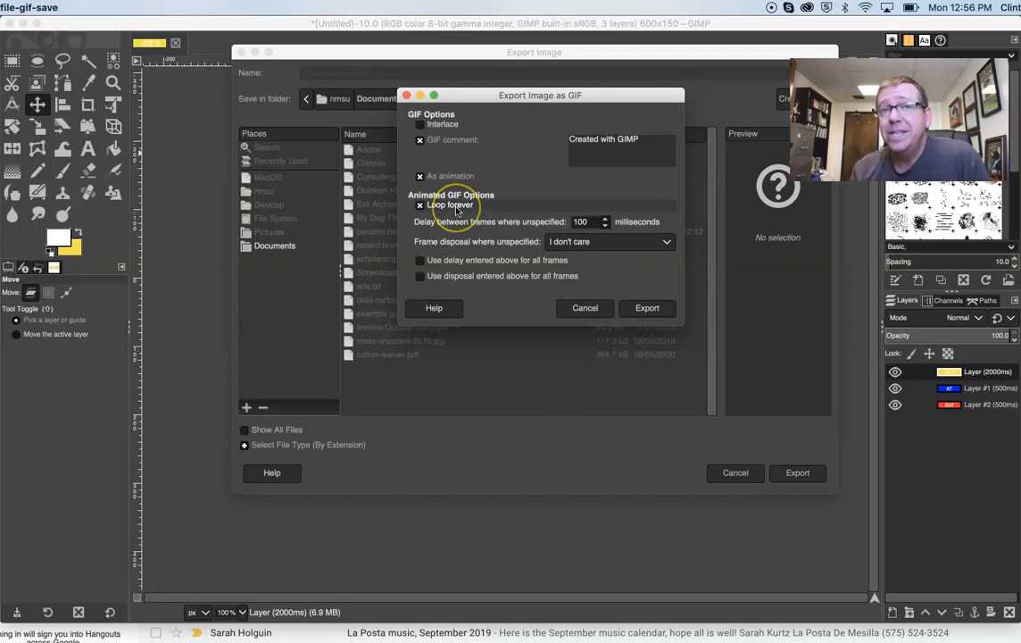
{"action": "left_click", "coordinate": [651, 310]}
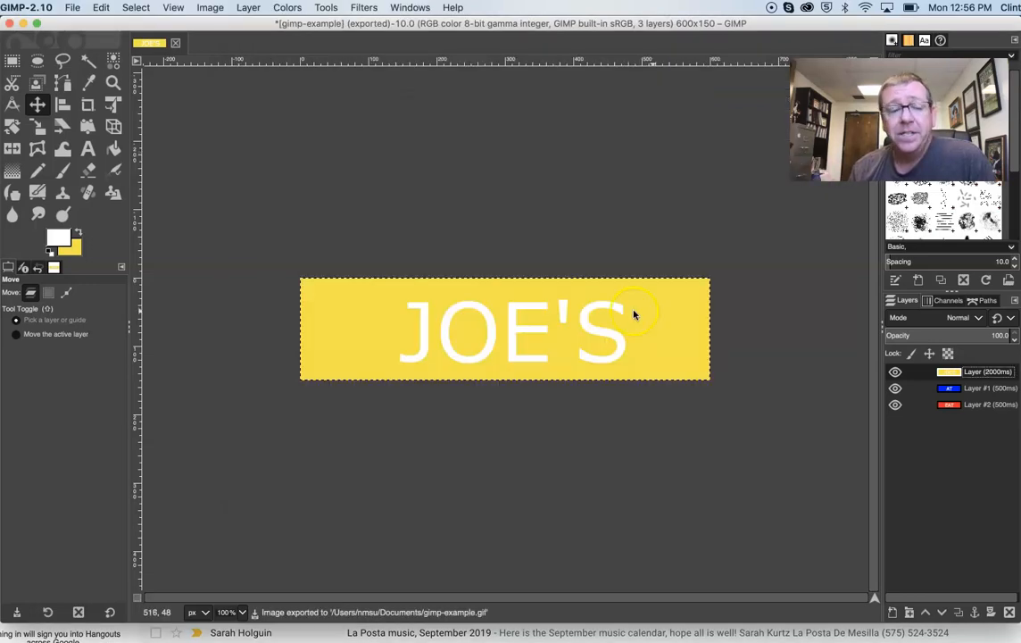
- Switch to Finder and list the Documents folder by date modified, newest first, to locate the exported GIF
{"action": "left_click", "coordinate": [170, 639]}
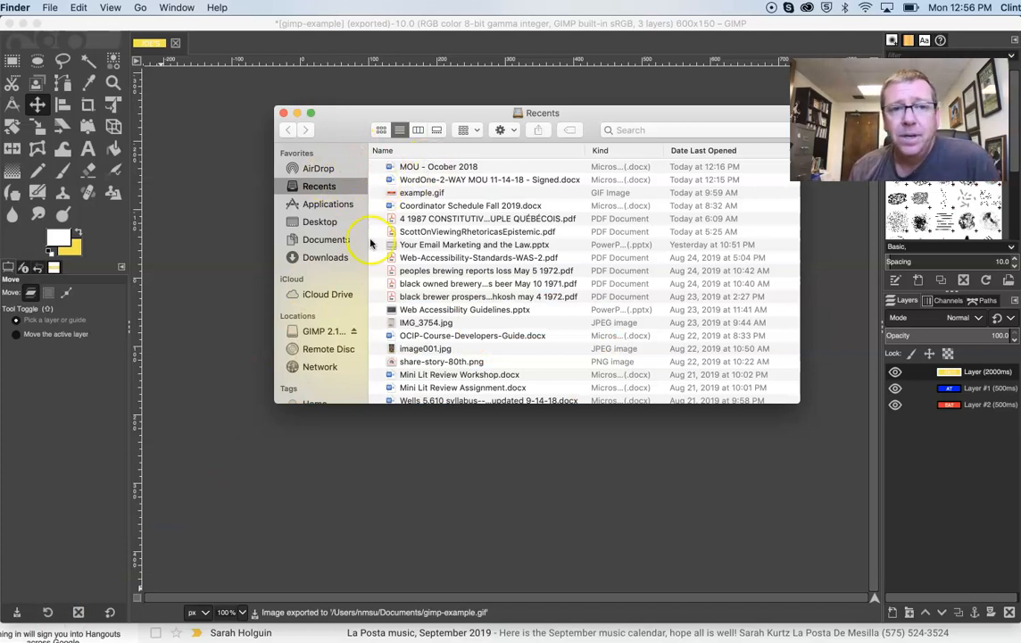
{"action": "left_click", "coordinate": [323, 239]}
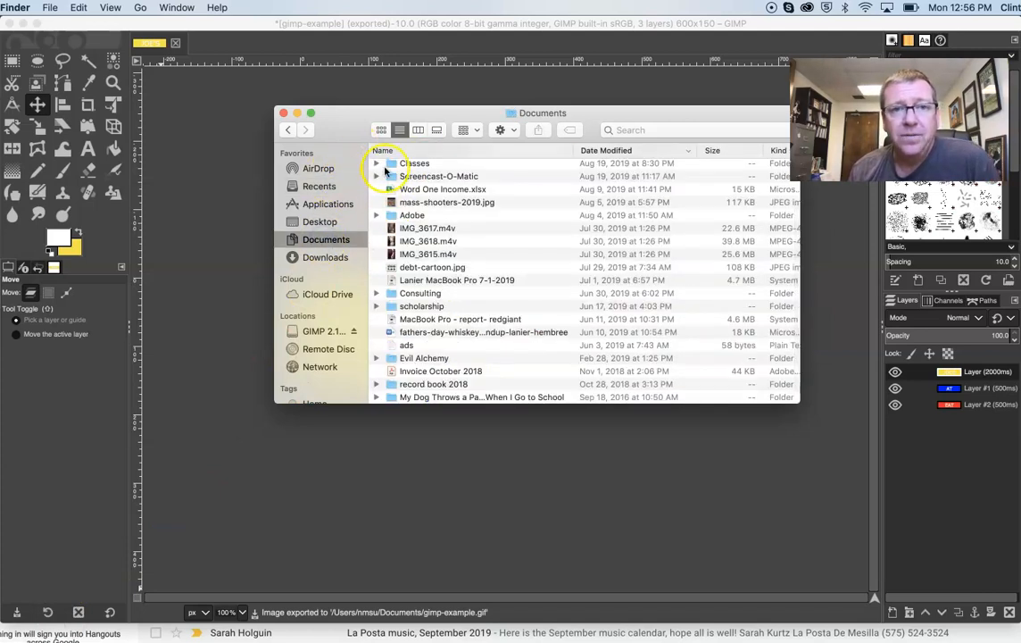
{"action": "left_click", "coordinate": [610, 151]}
{"action": "scroll", "coordinate": [456, 250], "scroll_direction": "up", "scroll_amount": 2}
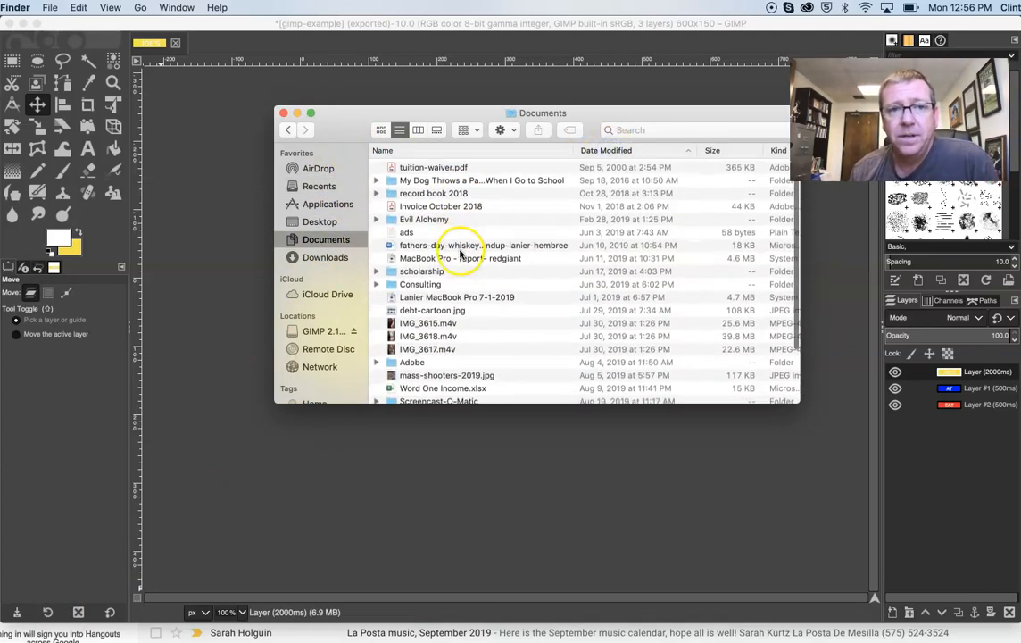
{"action": "left_click", "coordinate": [610, 151]}
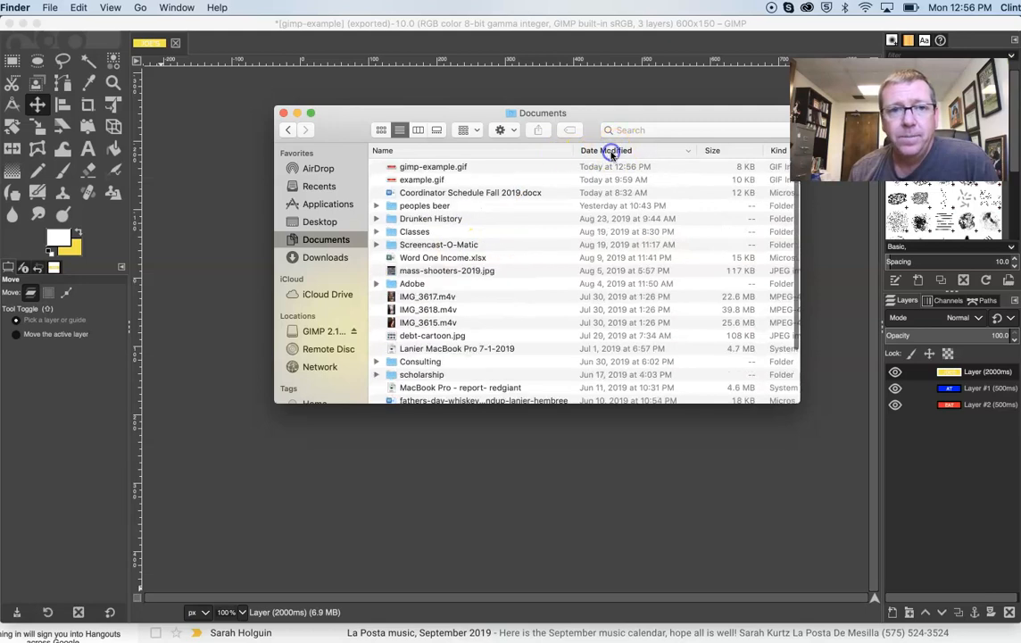
- Open gimp-example.gif with Firefox to watch the exported animation
{"action": "left_click", "coordinate": [417, 168]}
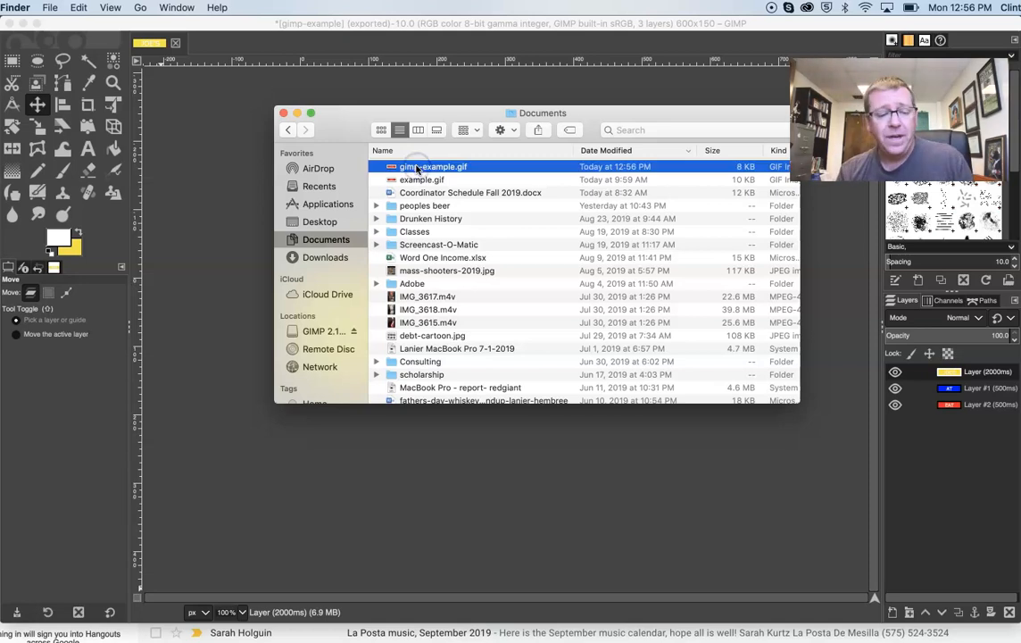
{"action": "right_click", "coordinate": [417, 169]}
{"action": "mouse_move", "coordinate": [455, 185]}
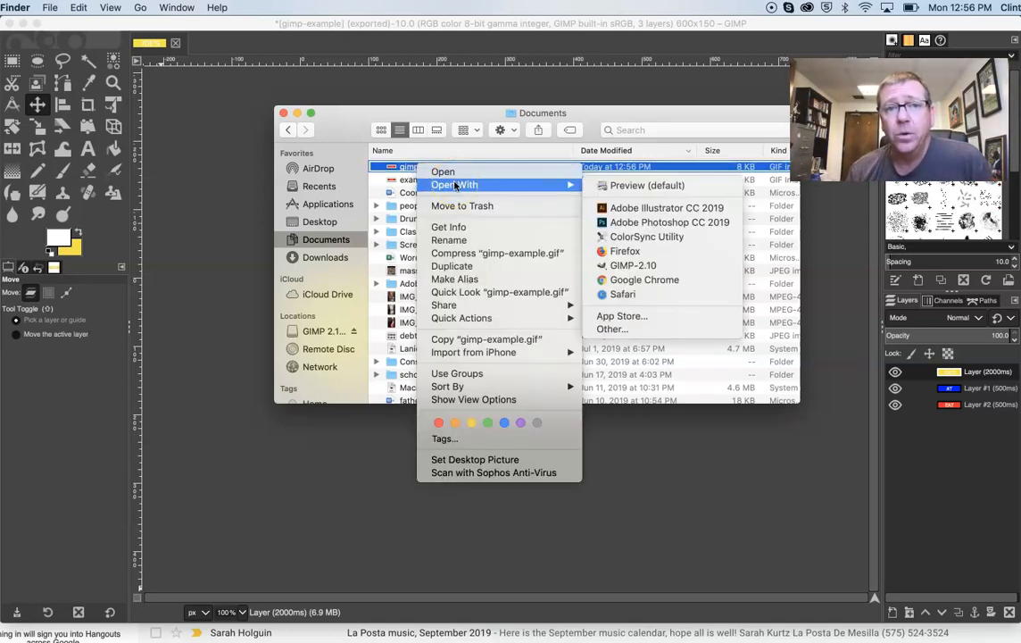
{"action": "left_click", "coordinate": [625, 253]}
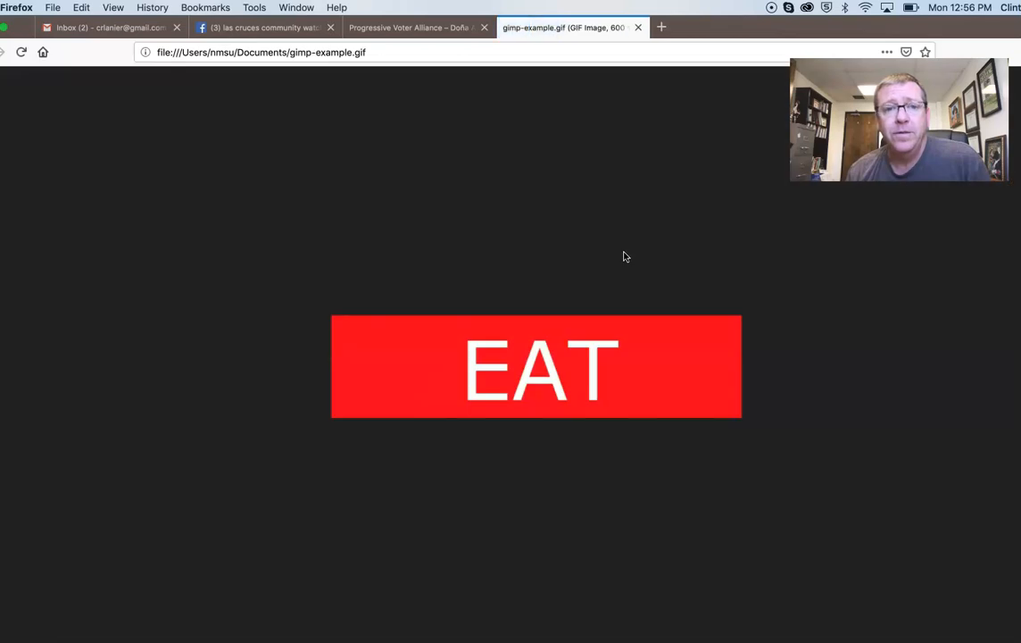